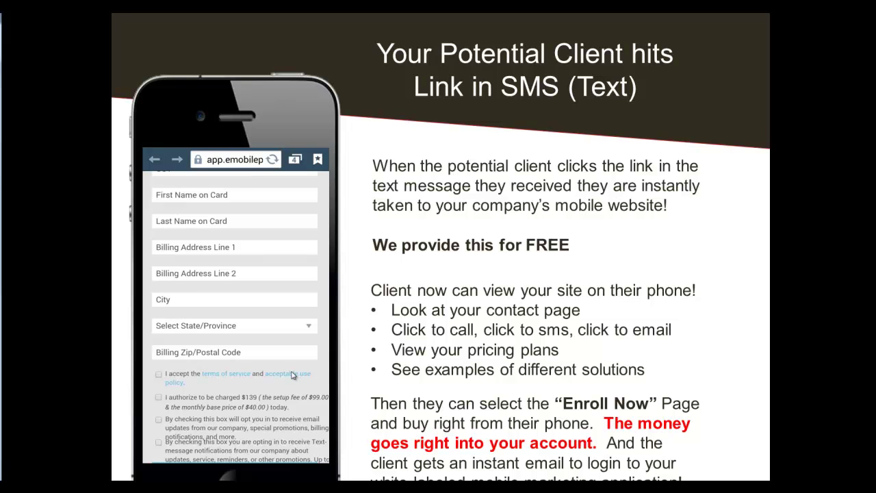
Switch from the slide show to Chrome and open the Pro plan's signup page from the mobilecoupons.avidmobile.com pricing table
key(Escape)
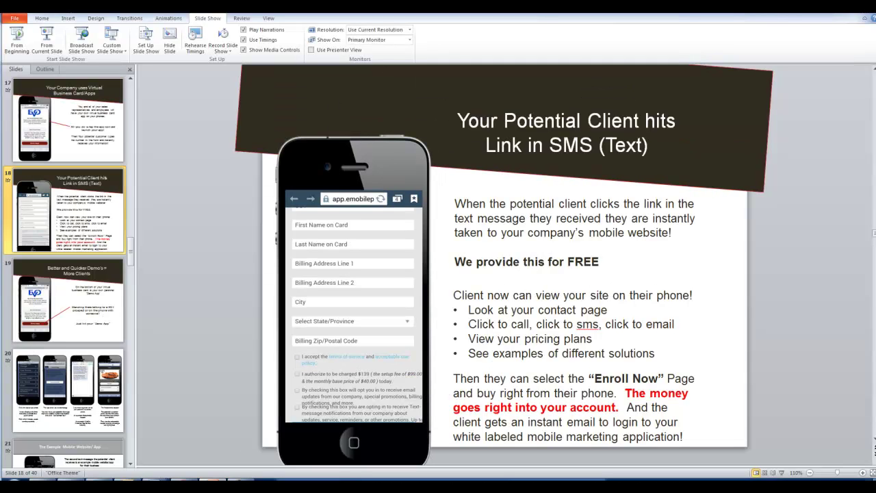
mouse_move(71, 486)
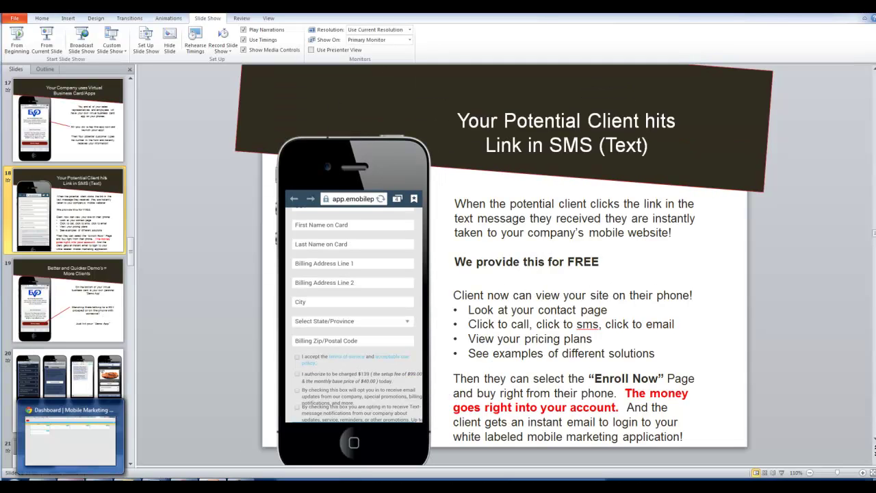
click(78, 445)
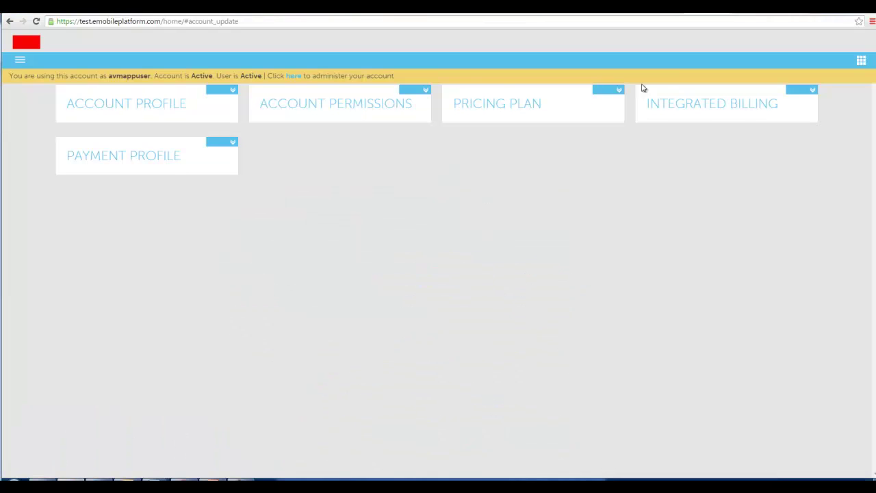
click(751, 14)
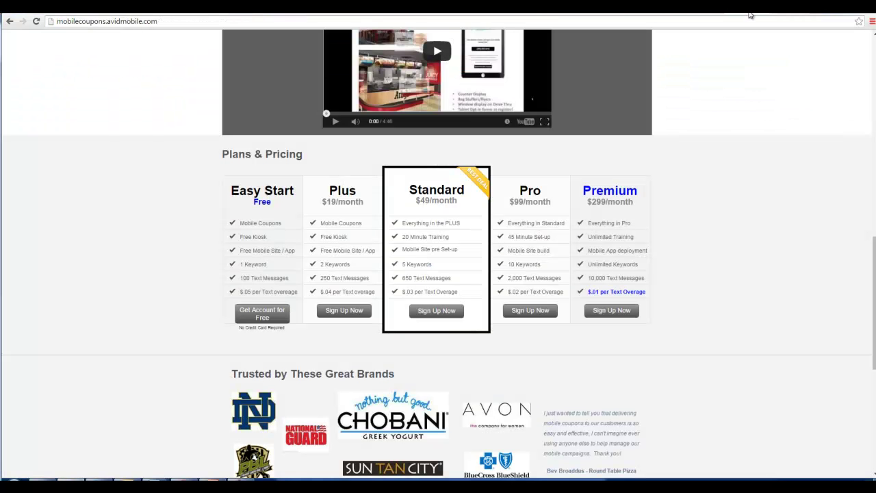
click(537, 314)
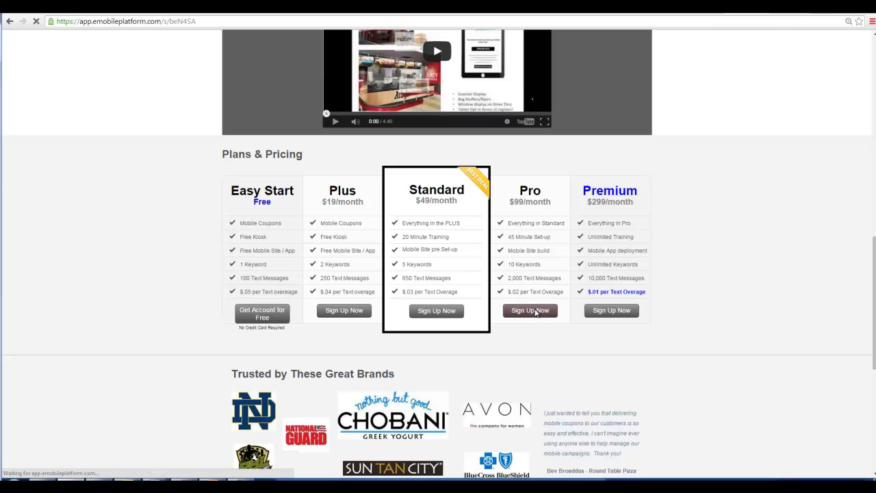
Review the Mobile Coupon Pro signup page, from the plan pricing through the contact and billing fields to the consent checkboxes
scroll(538, 312, down, 1)
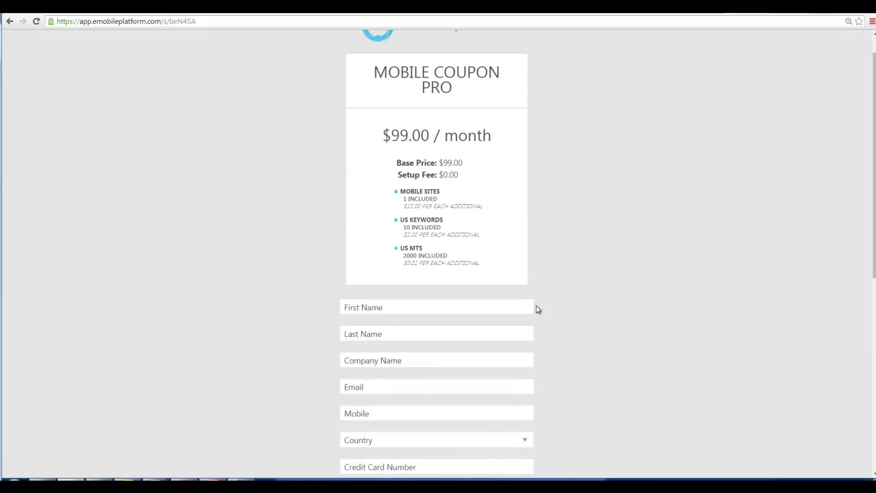
scroll(538, 310, up, 1)
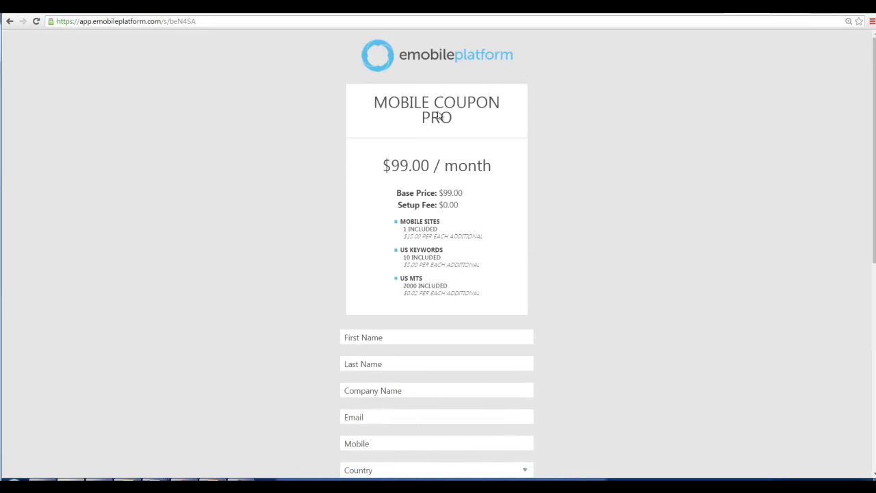
scroll(417, 133, down, 2)
scroll(438, 190, down, 5)
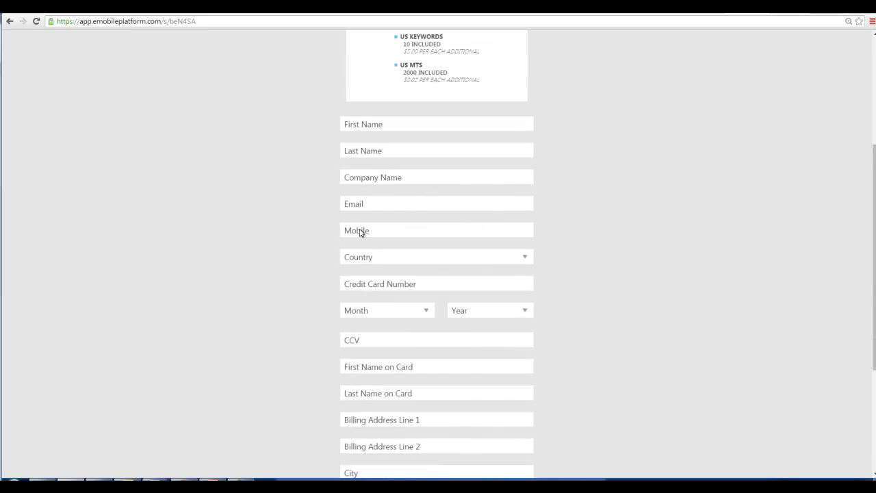
scroll(361, 239, down, 6)
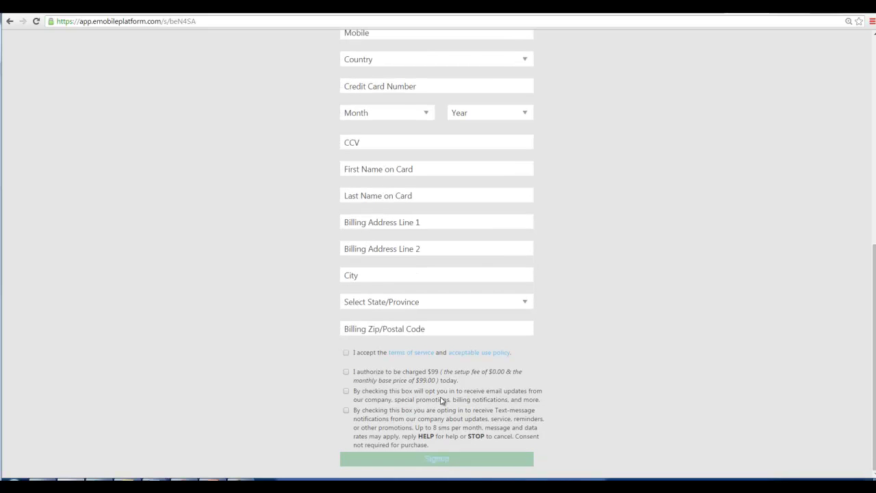
scroll(425, 250, up, 10)
Edit Integrated Billing in the account dashboard and compare the Authorize Net and PayPal Pro gateway fields, leaving PayPal Pro selected
click(707, 12)
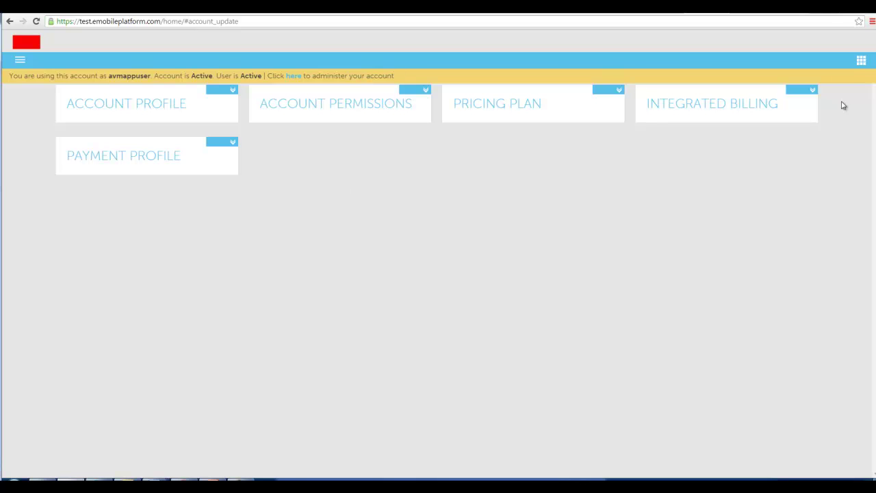
click(800, 93)
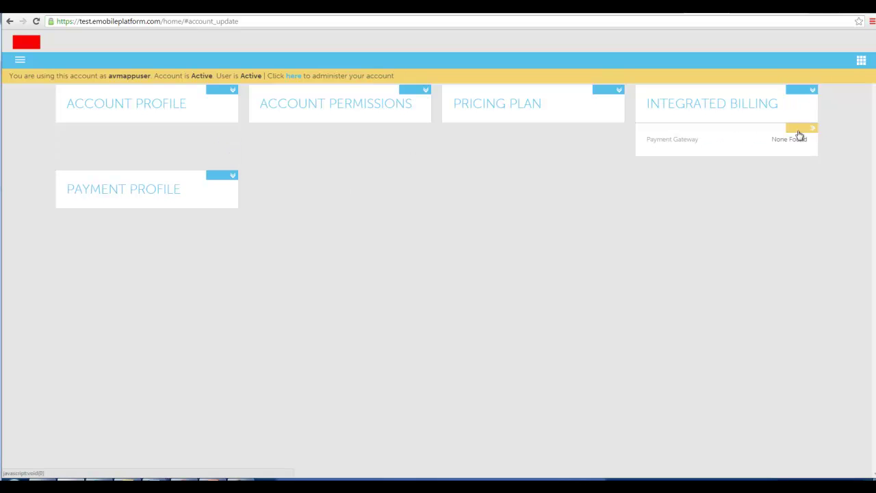
click(800, 130)
click(681, 143)
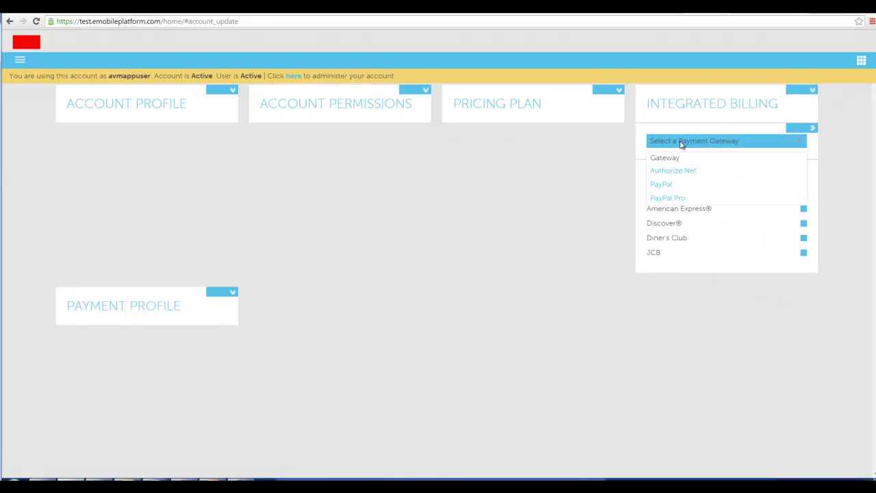
click(677, 174)
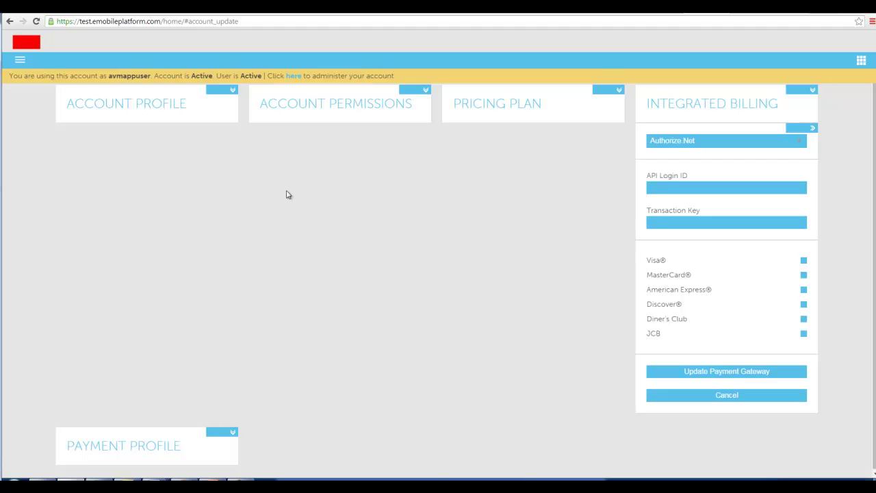
click(719, 144)
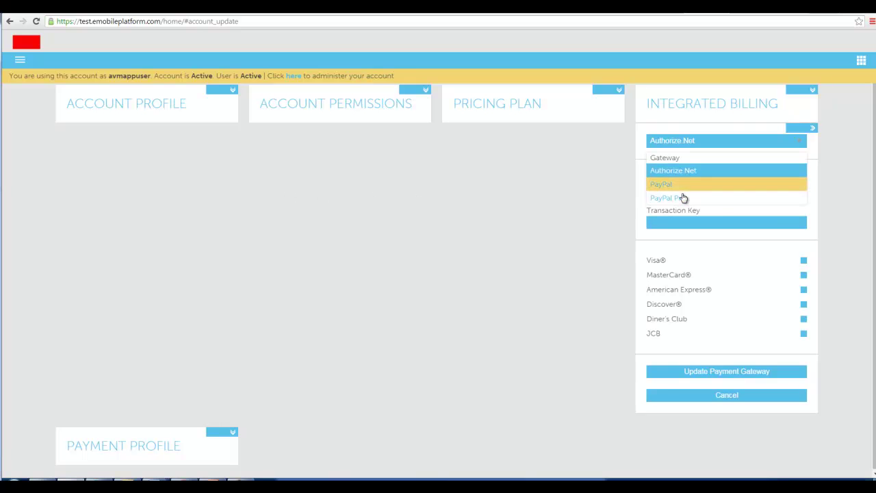
click(684, 198)
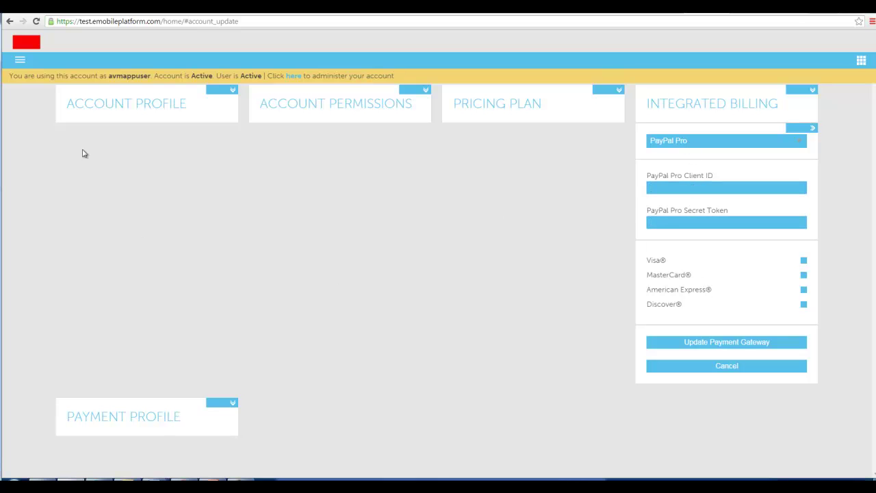
Create a new signup in Hosted Signup Pages and make its Signup Plan Profile editable
click(20, 63)
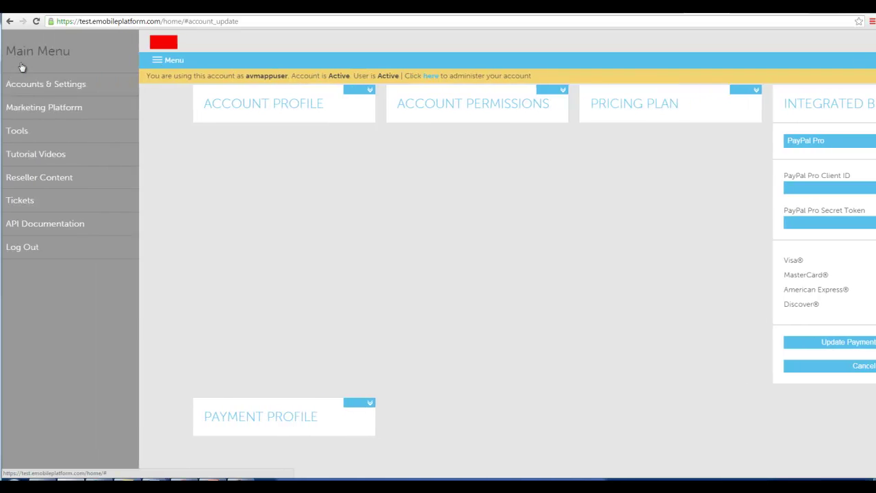
click(45, 86)
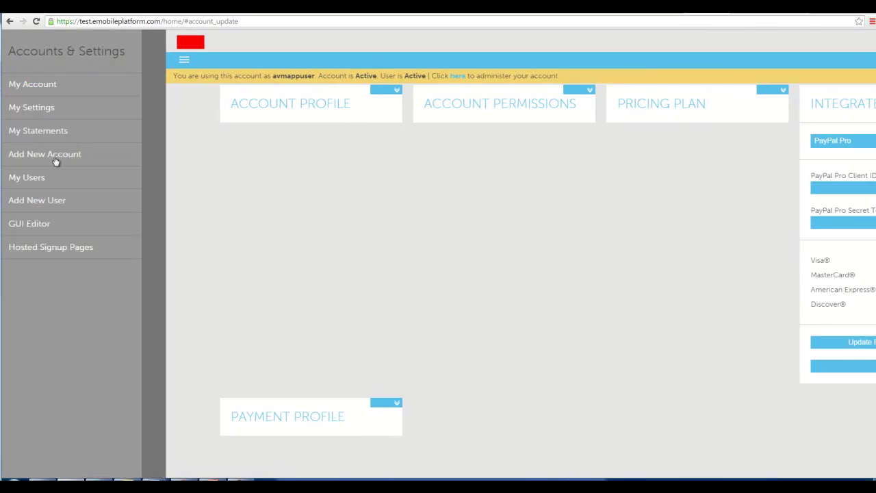
click(45, 250)
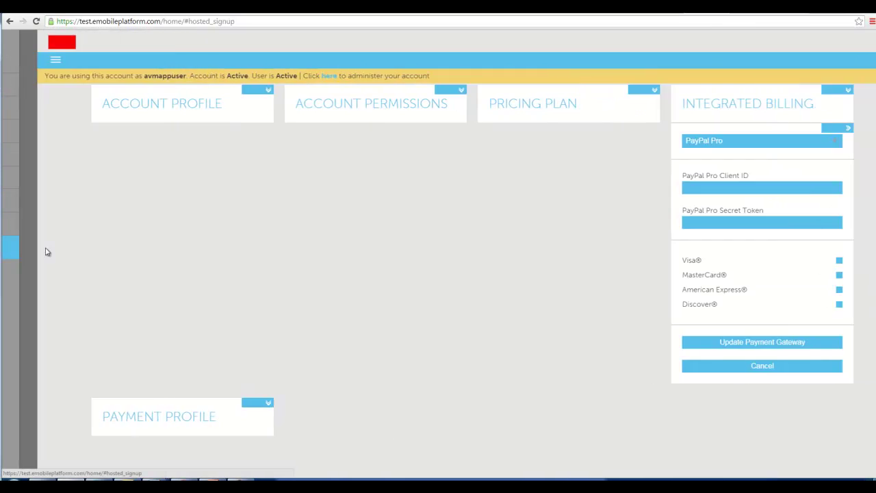
click(116, 141)
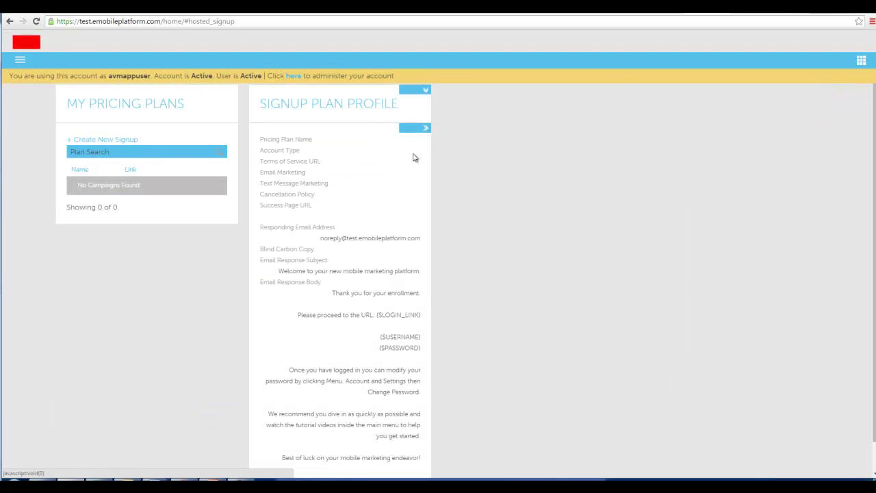
click(414, 129)
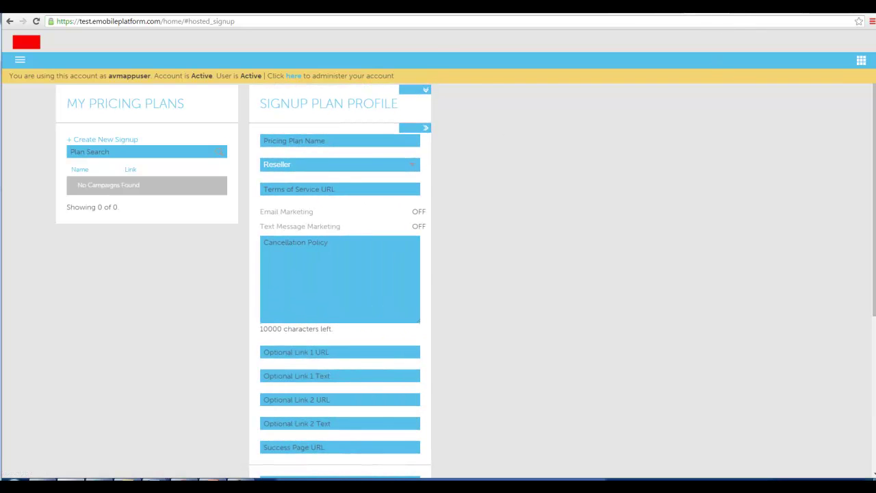
Return to the coupon site's Plans & Pricing table and examine the Standard plan's keyword and text message allowances
click(741, 12)
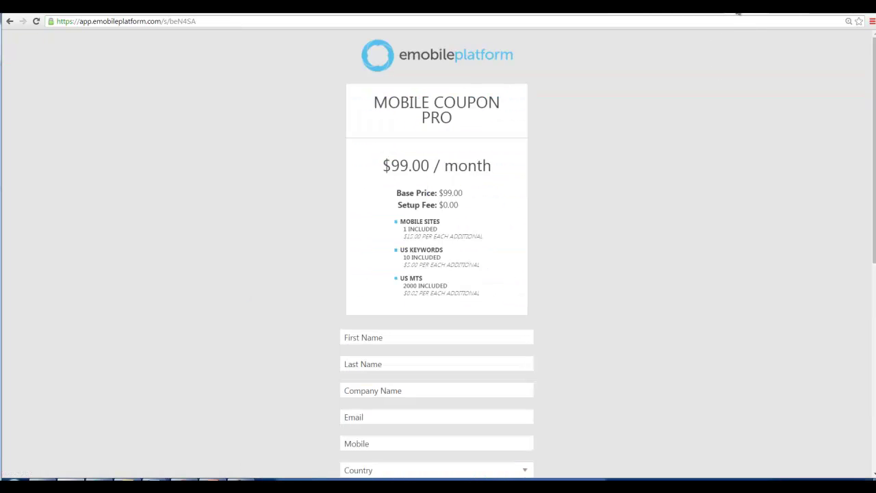
click(10, 22)
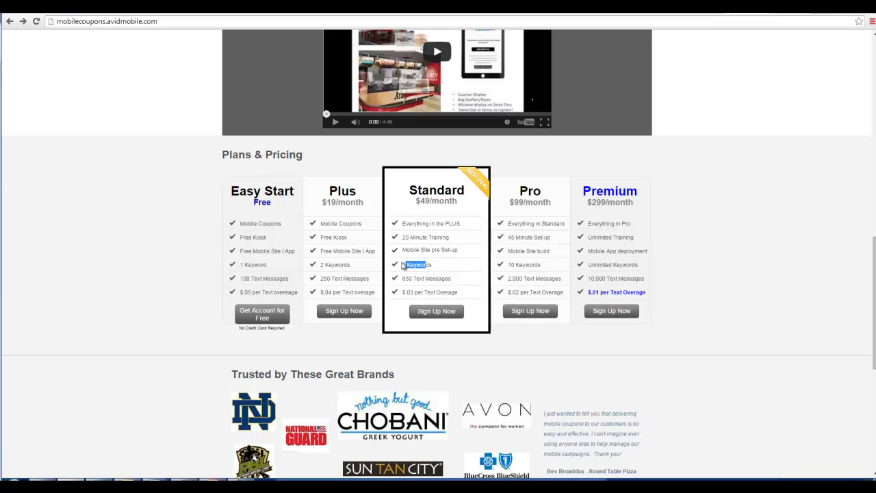
drag(426, 264, 412, 259)
click(448, 279)
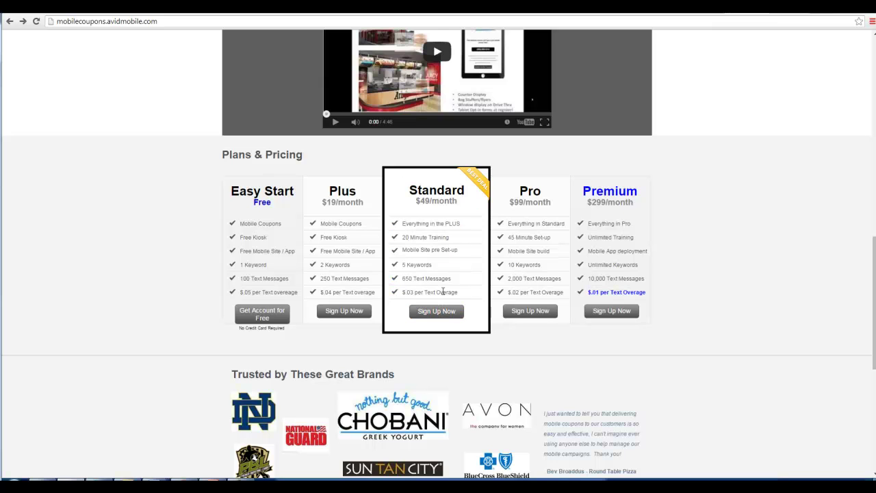
Name the new signup plan "Standard Plan" and set its account type to Client
click(702, 12)
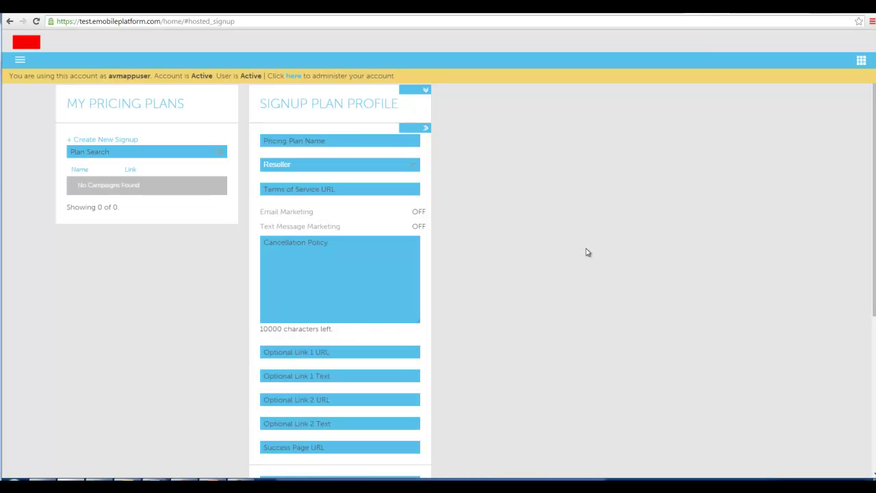
click(344, 142)
text(Standard Plan)
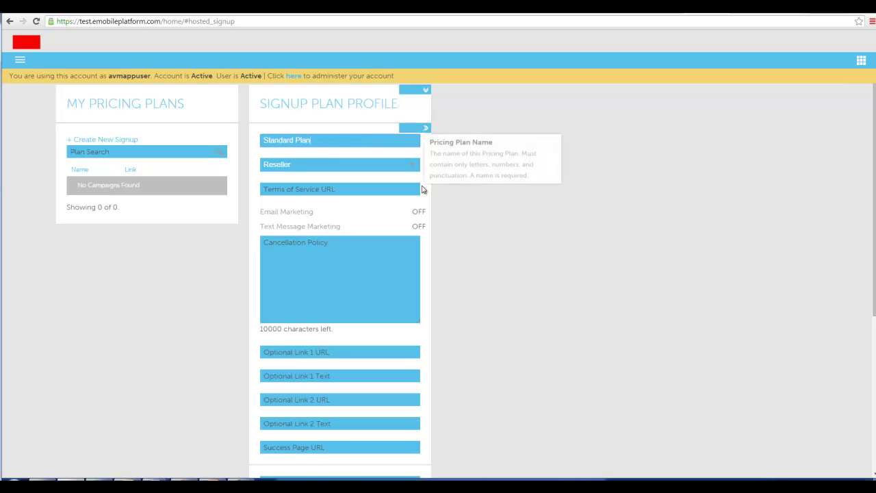
click(335, 165)
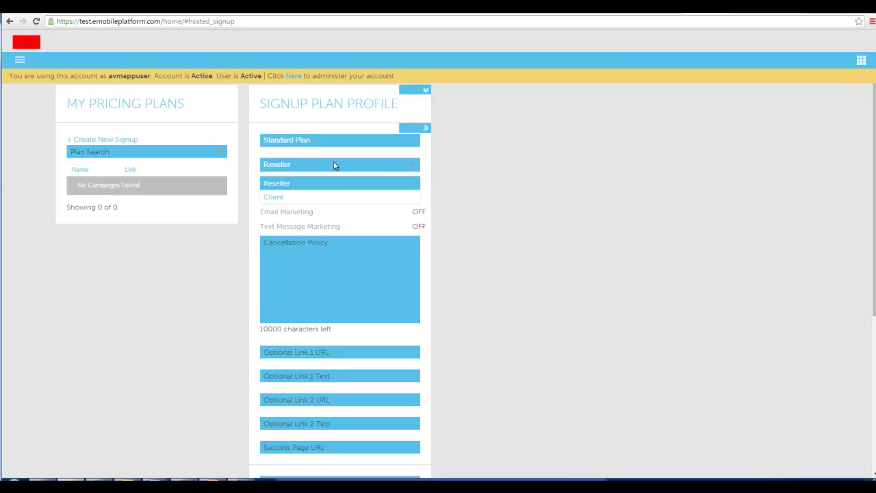
click(312, 198)
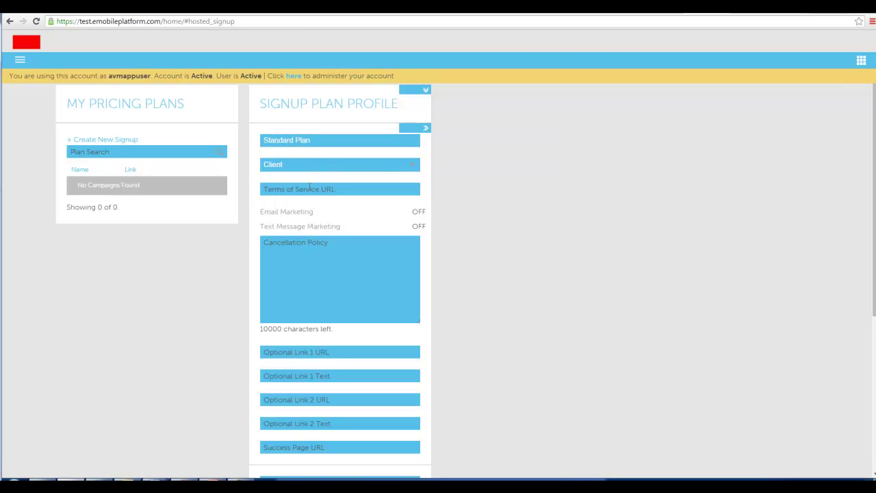
Leave the Terms of Service URL blank and turn on the Email Marketing and Text Message Marketing opt-ins
click(291, 189)
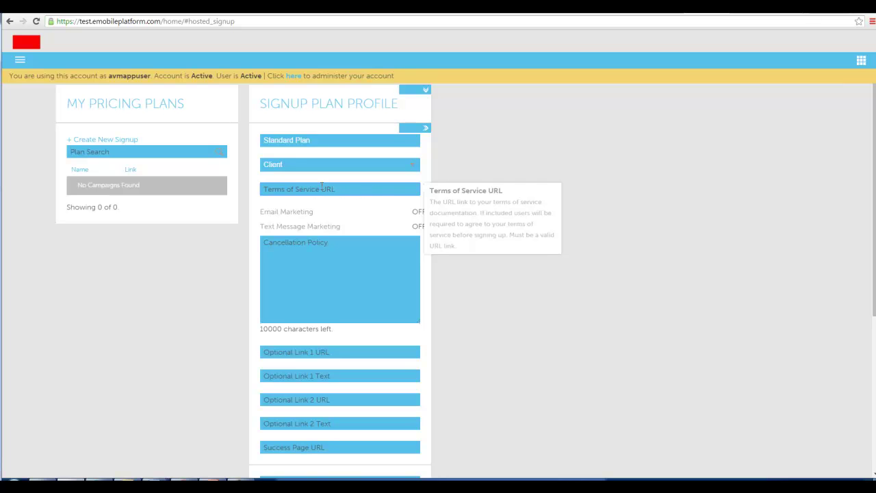
click(524, 271)
click(423, 213)
click(419, 226)
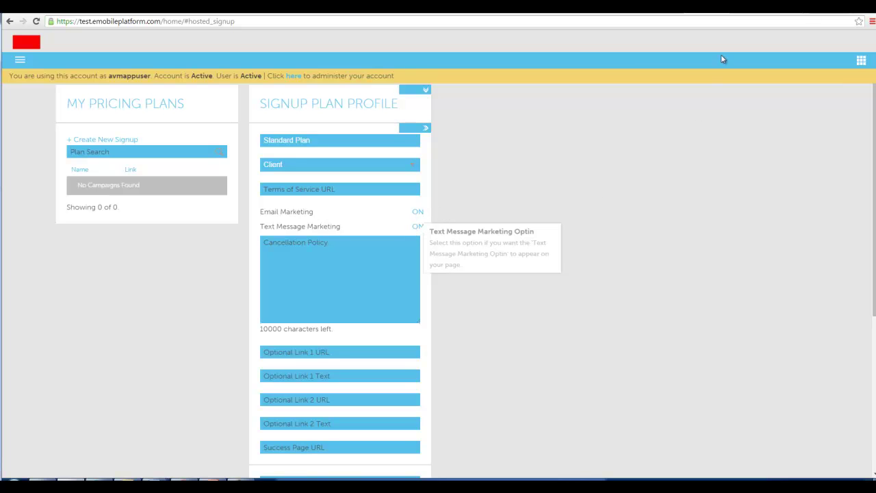
Open the Standard plan's live signup page and examine the opt-in checkboxes and the area around the Signup button
click(744, 14)
click(438, 311)
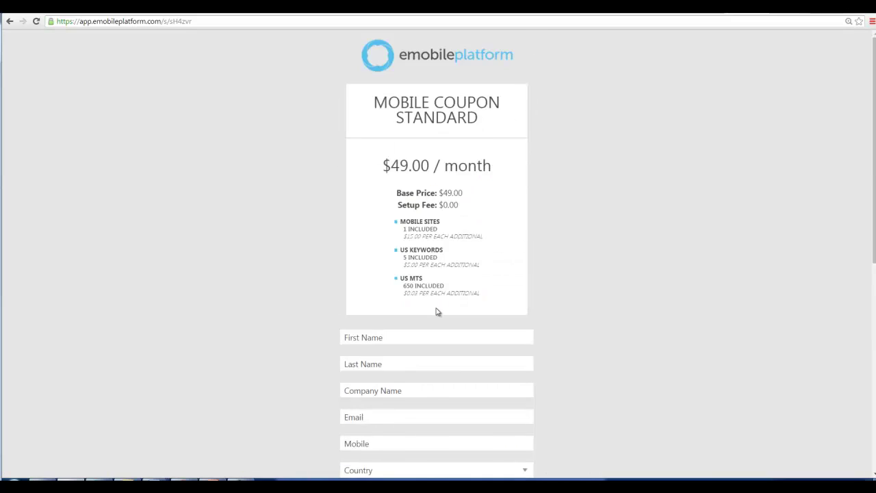
scroll(438, 311, down, 6)
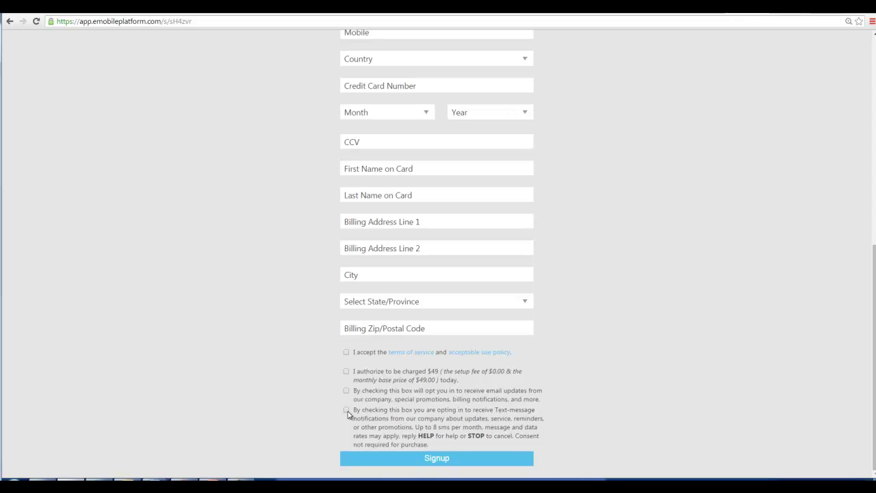
click(442, 456)
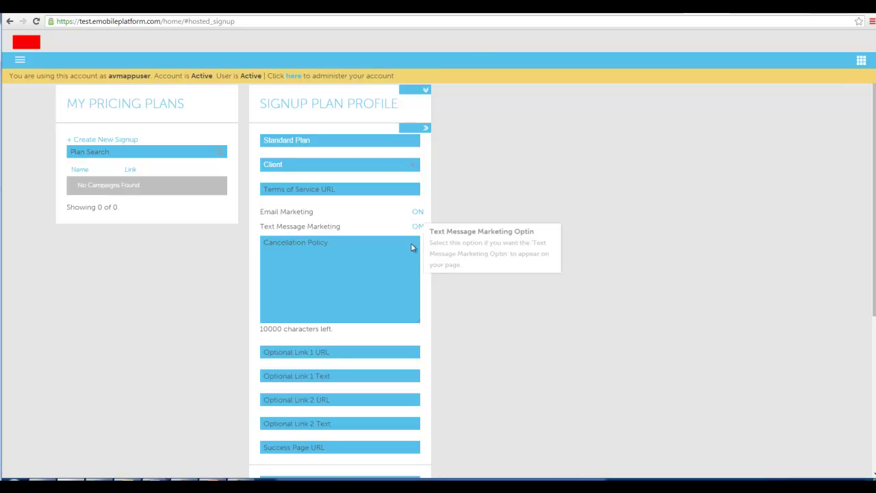
Examine the Cancellation Policy, Optional Link and Success Page URL fields, comparing with the live signup page's Signup button, and leave them blank
click(347, 284)
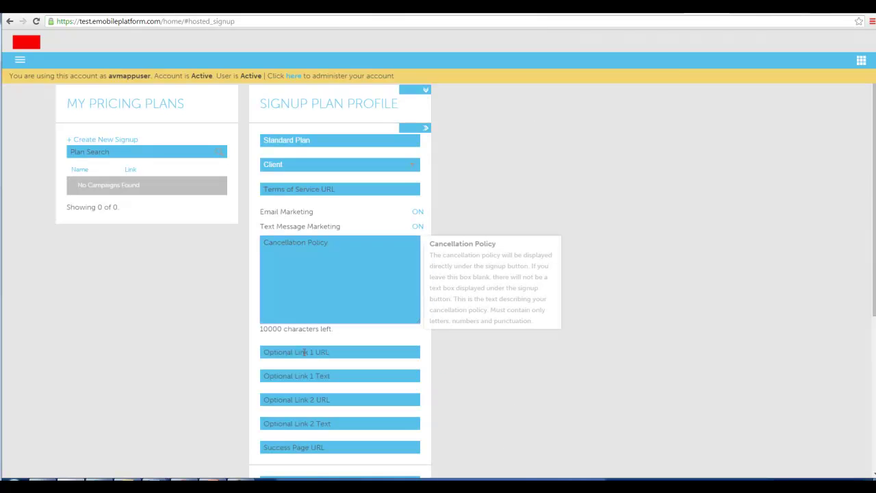
click(305, 352)
scroll(313, 361, down, 2)
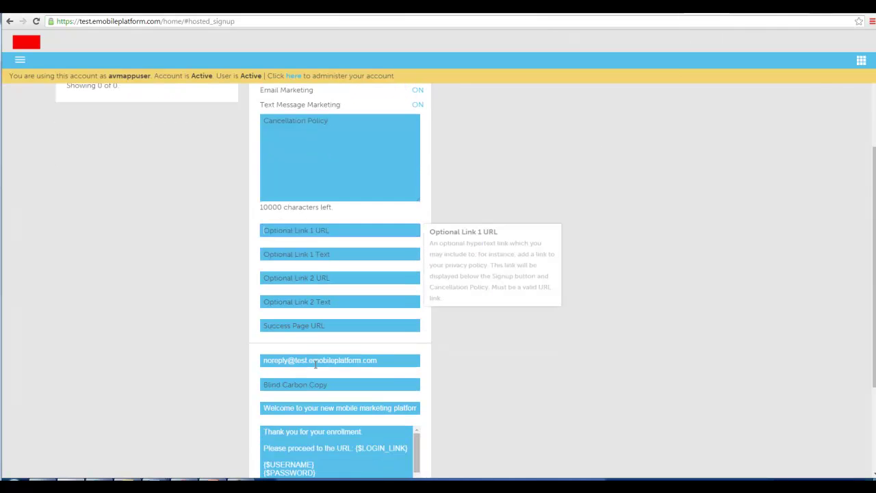
scroll(309, 362, down, 1)
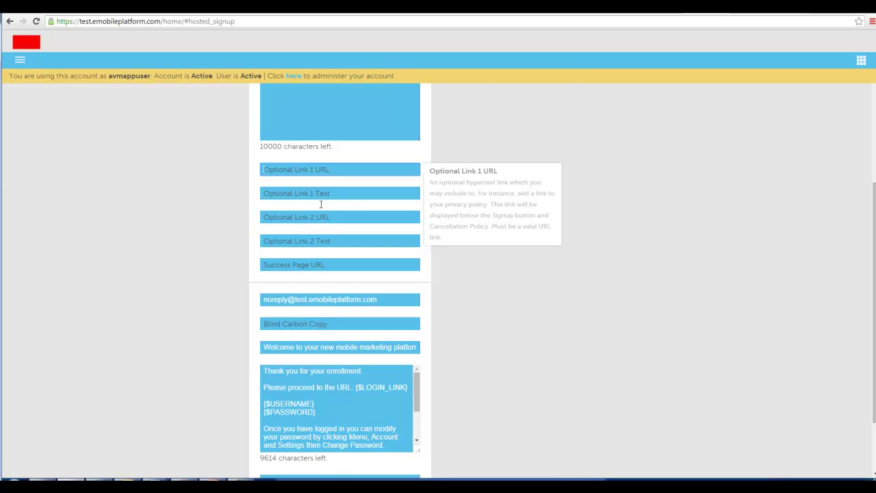
scroll(317, 217, down, 1)
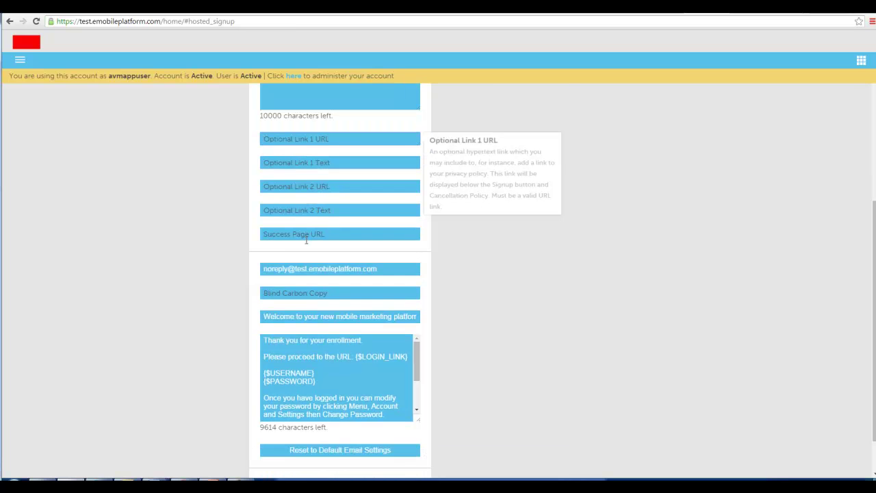
click(299, 237)
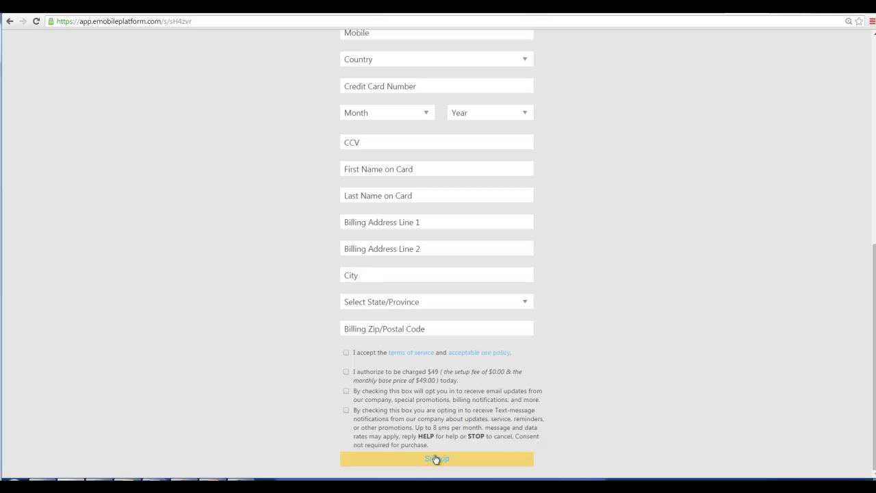
click(703, 14)
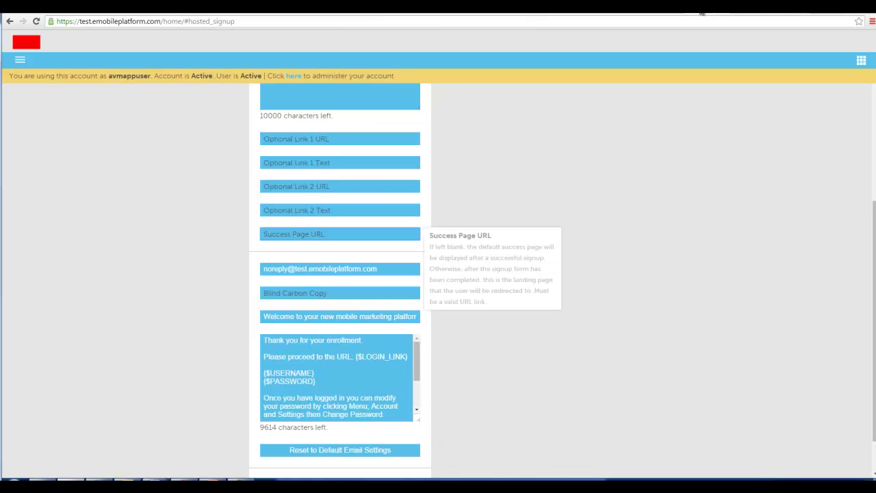
Examine the confirmation email's Responding Email Address, Blind Carbon Copy and Email Response Subject Line fields, keeping their defaults
click(311, 271)
scroll(318, 273, down, 1)
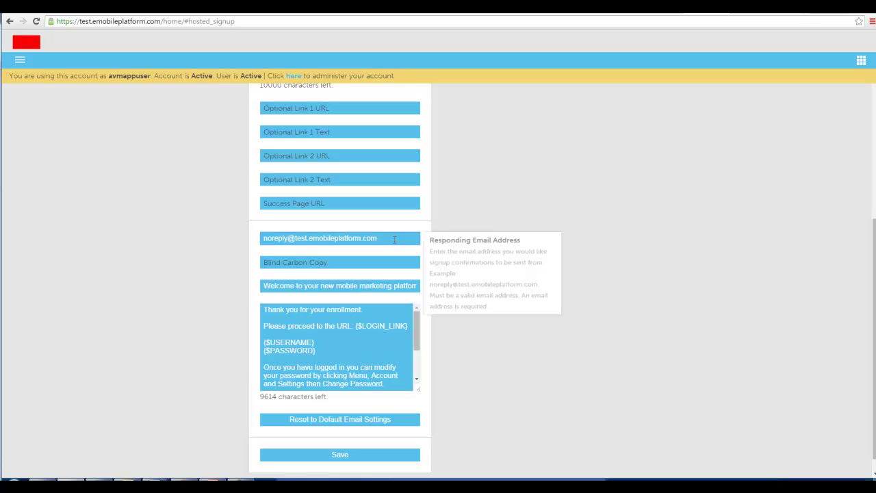
drag(393, 239, 252, 235)
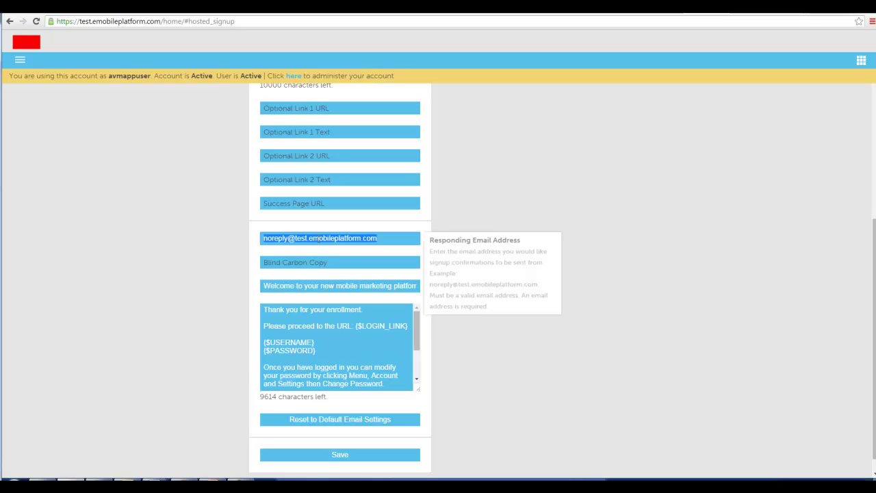
click(316, 264)
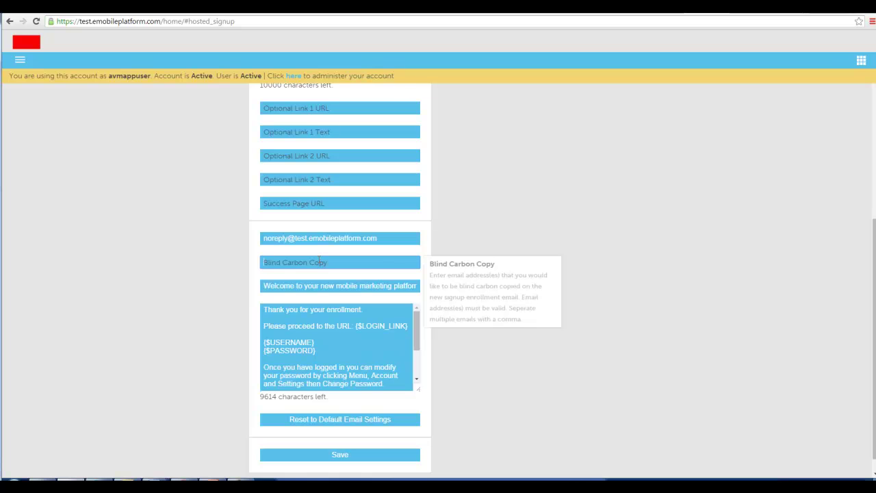
click(326, 285)
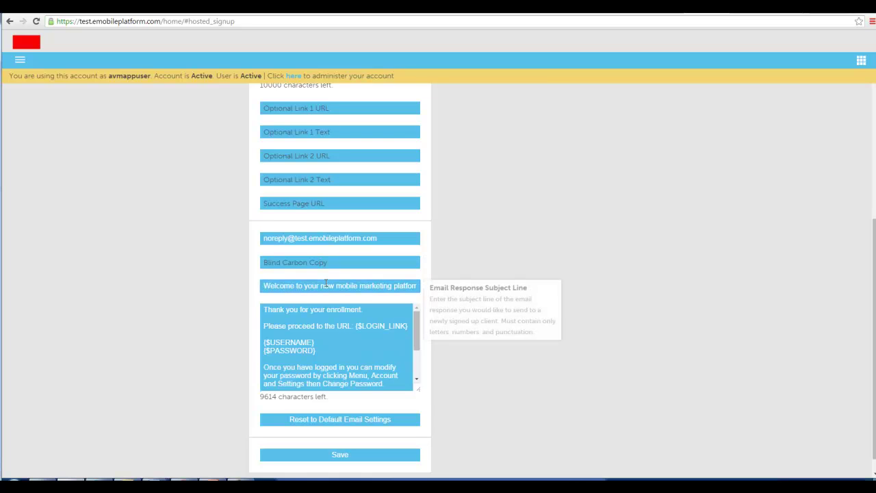
scroll(327, 285, down, 1)
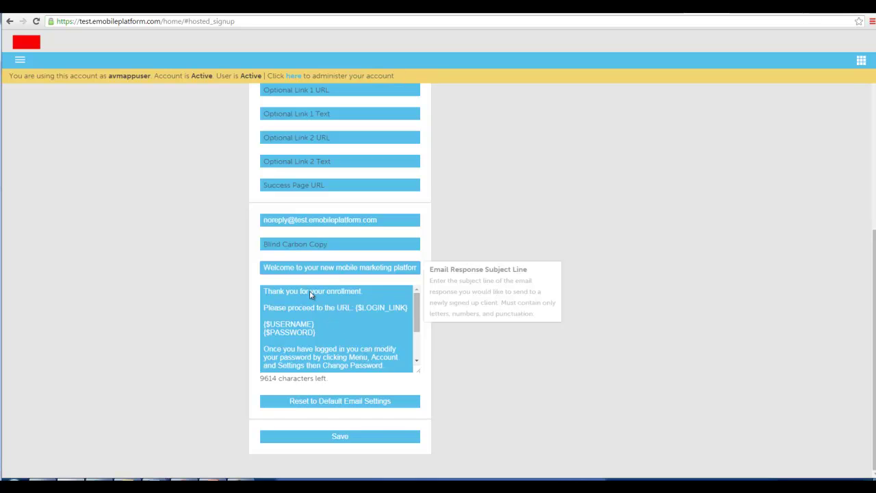
drag(267, 267, 465, 266)
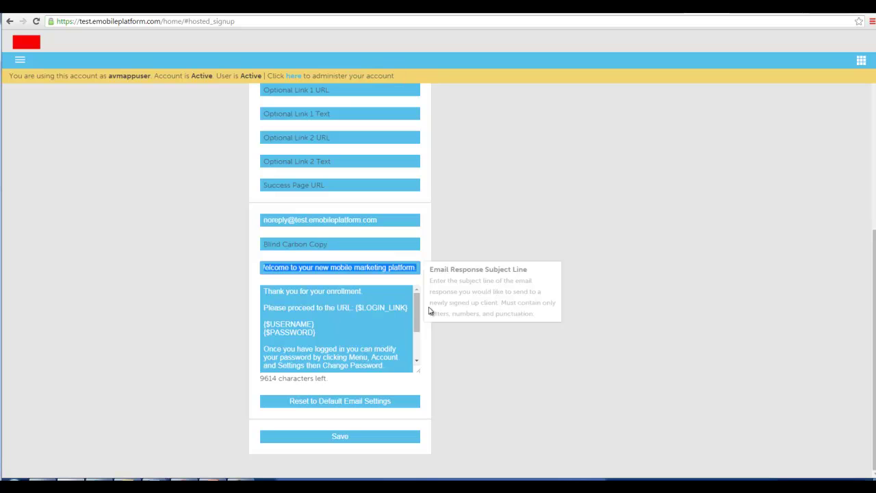
Read through the default Email Response Body, including the thank-you line, login link, username and password tokens, and the password-change instructions
click(347, 311)
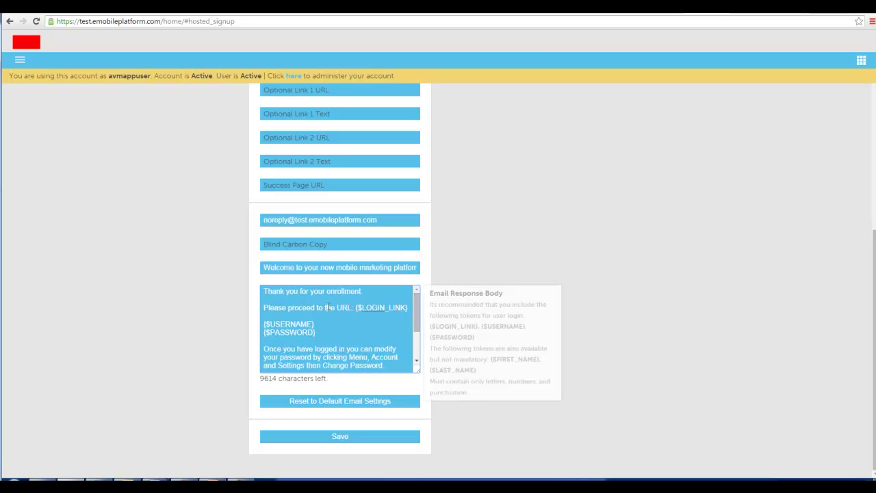
drag(380, 290, 257, 288)
click(367, 293)
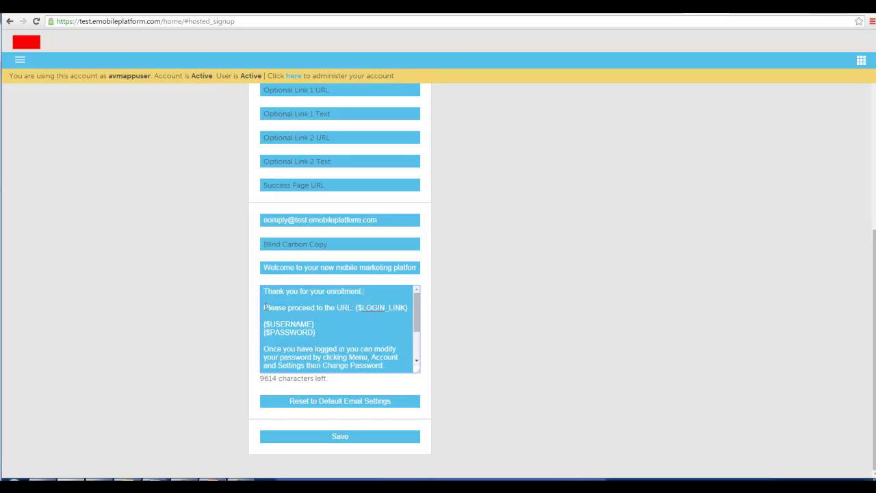
drag(265, 308, 317, 334)
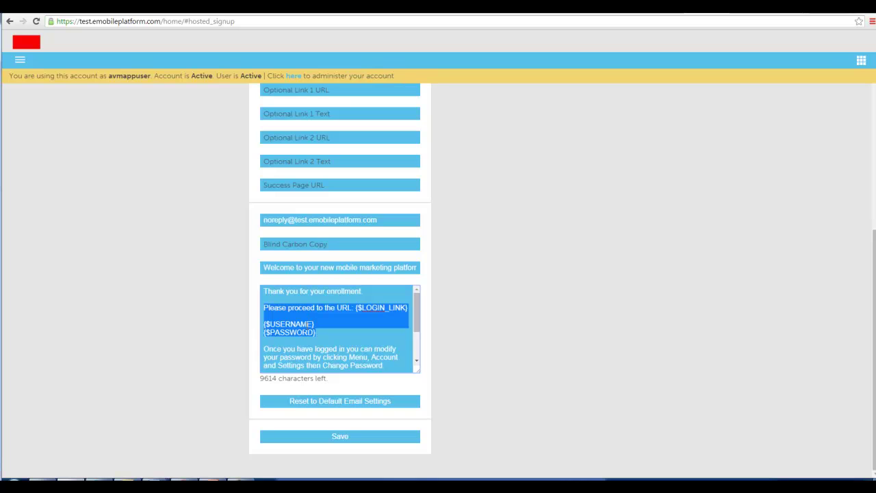
click(344, 356)
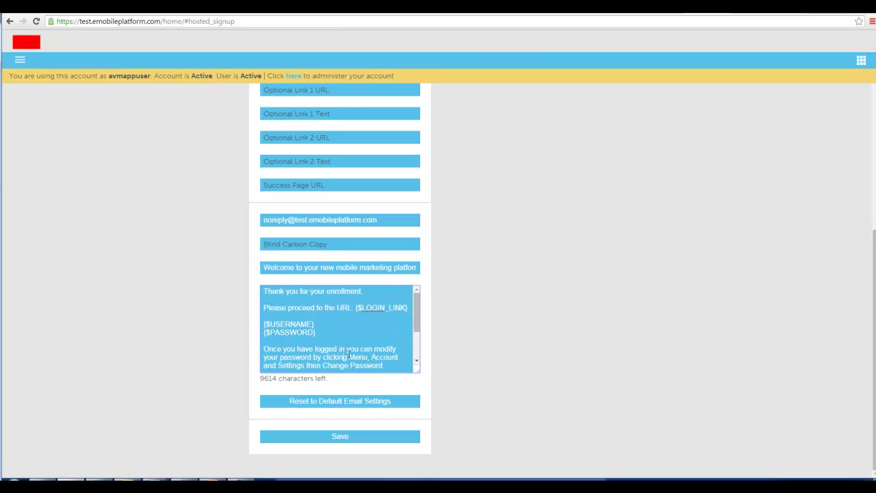
scroll(356, 346, down, 2)
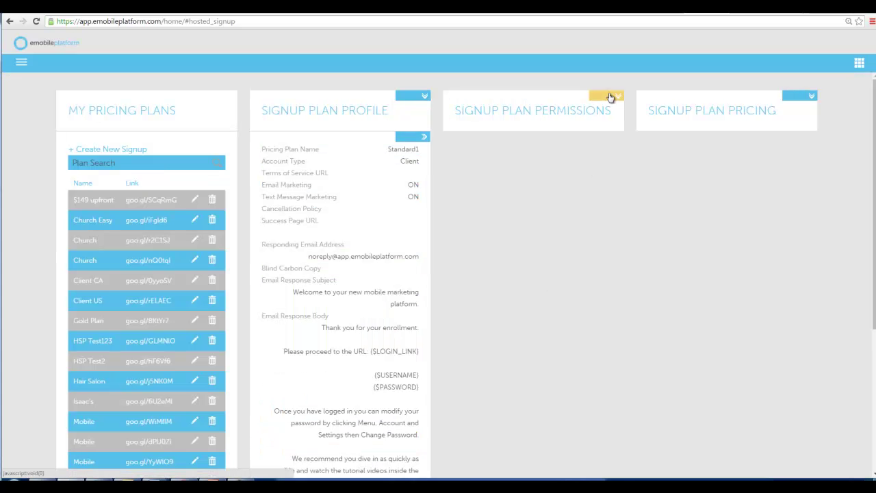
Open the Standard1 plan's signup permissions for editing and turn off API Documentation and GUI Editor
click(611, 97)
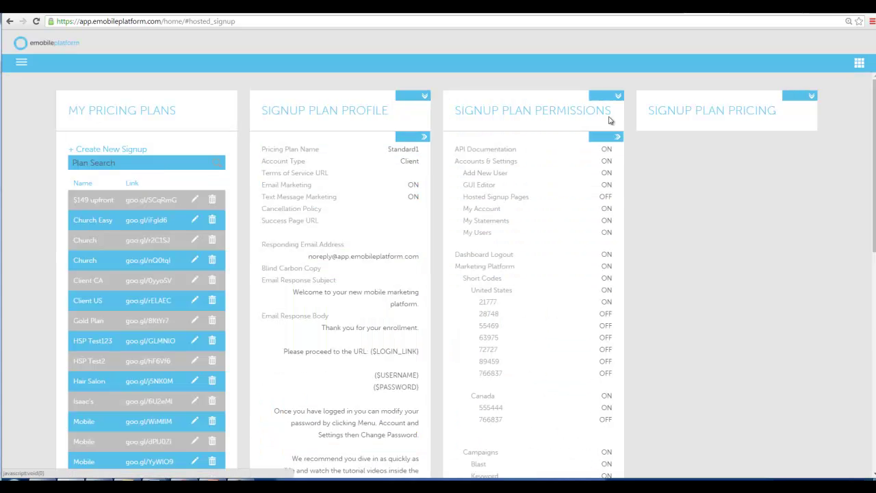
click(605, 138)
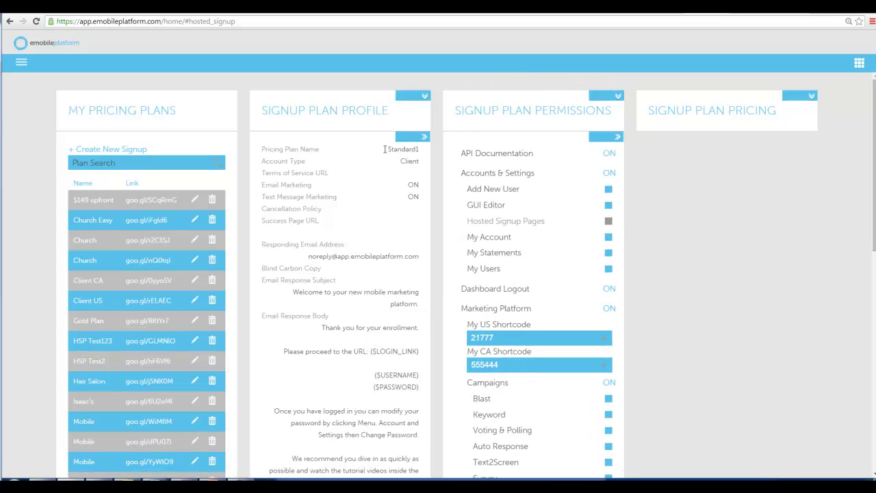
drag(383, 149, 417, 149)
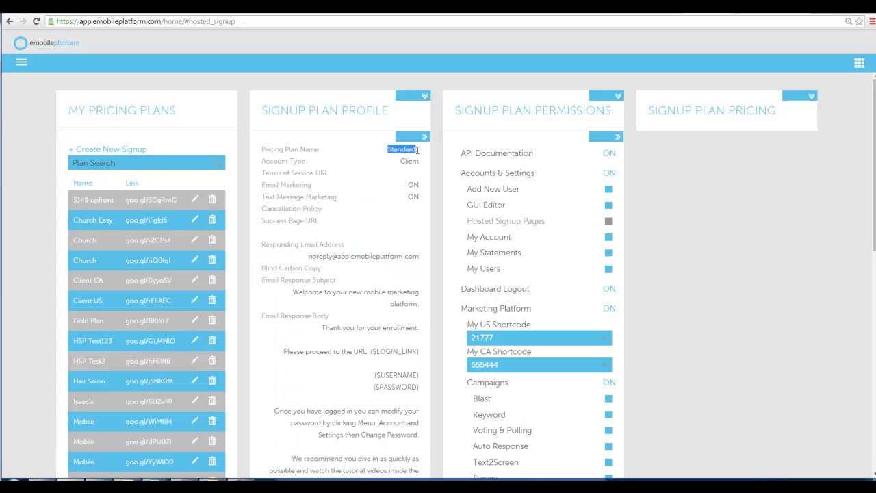
click(569, 159)
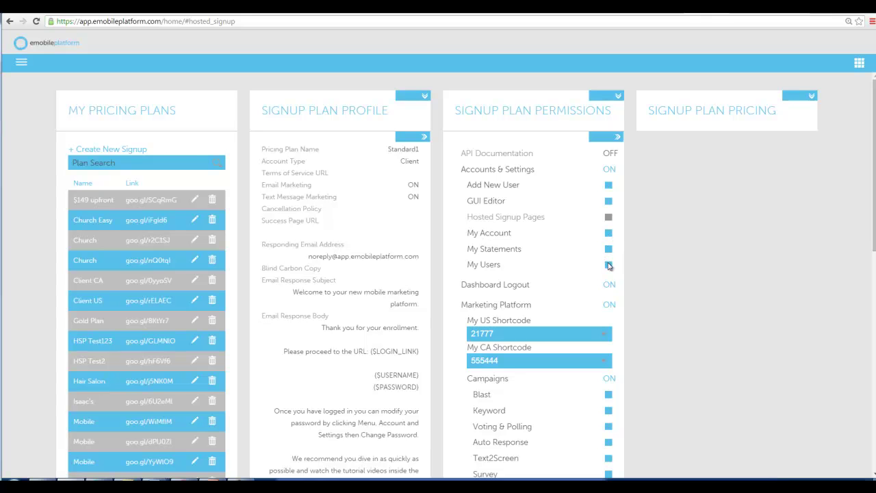
click(608, 200)
Set the plan's US shortcode to 28748 and its CA shortcode to None
scroll(559, 215, down, 1)
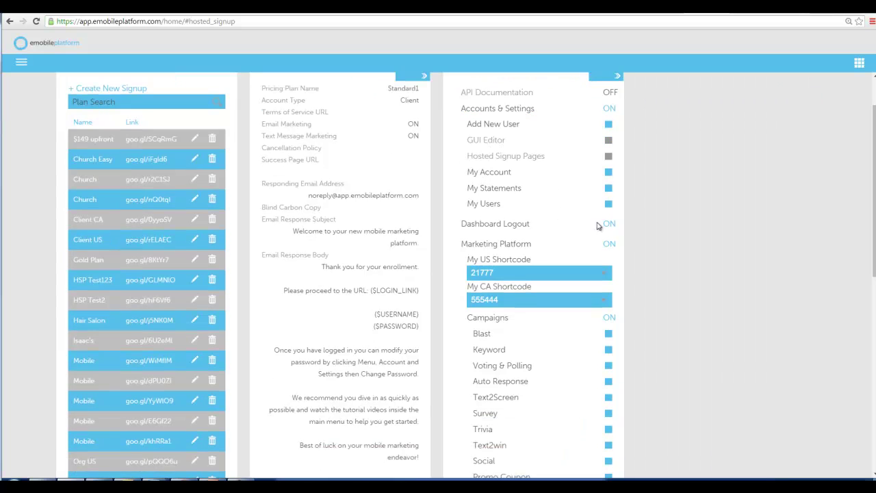
click(504, 276)
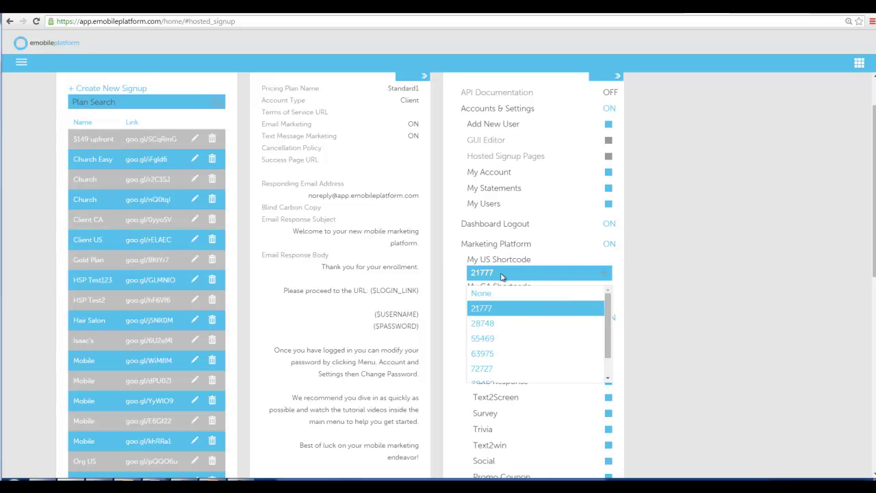
click(497, 325)
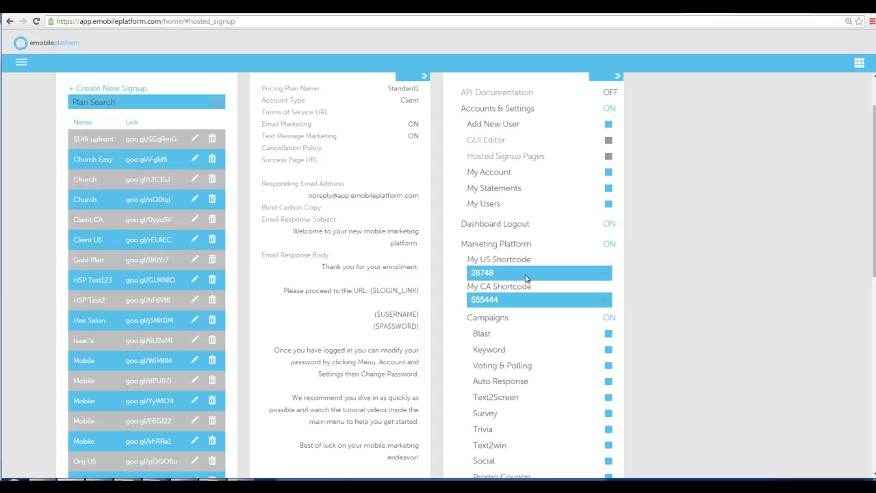
click(515, 300)
click(510, 319)
Disable the Trivia, Text2win, Survey, Social, Promo Coupon, Promo Coupon Keyword and Text2Screen campaign permissions
scroll(525, 269, down, 2)
scroll(526, 269, down, 1)
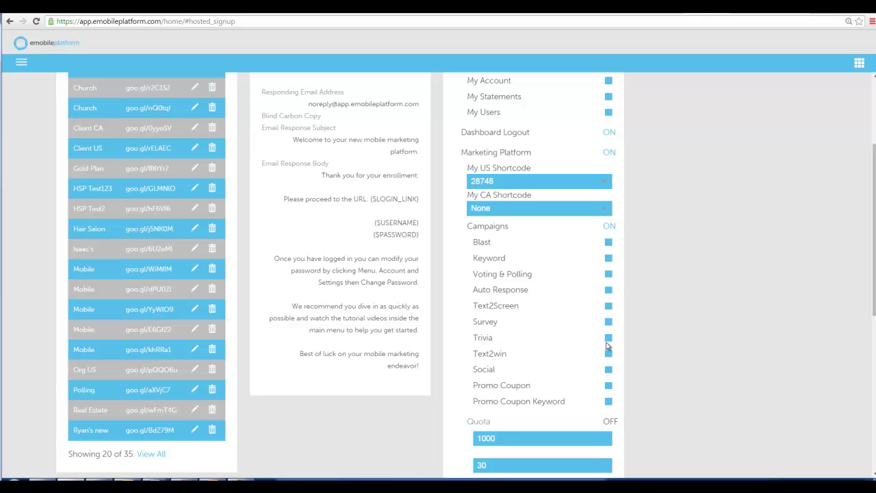
click(609, 339)
click(608, 353)
click(608, 322)
click(608, 369)
click(609, 386)
click(609, 402)
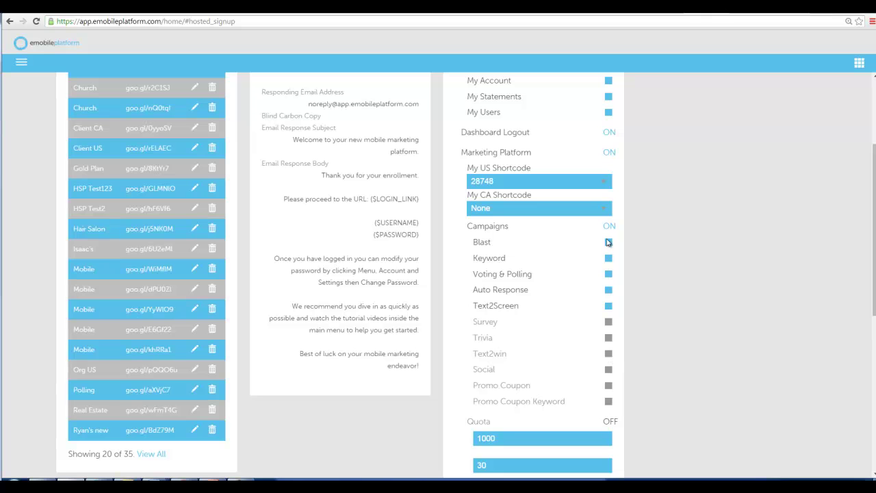
click(607, 307)
Toggle the Quota permission on and back off, and turn off Tickets
scroll(521, 345, down, 1)
scroll(520, 344, down, 1)
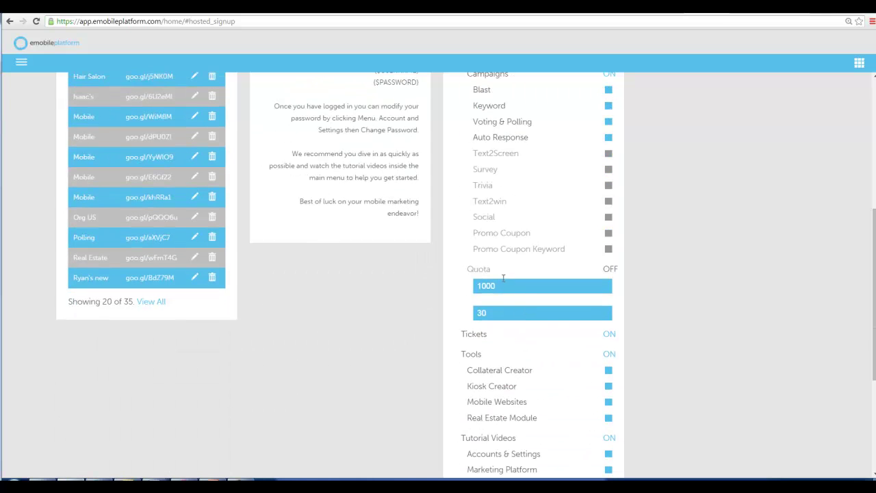
click(610, 271)
click(612, 269)
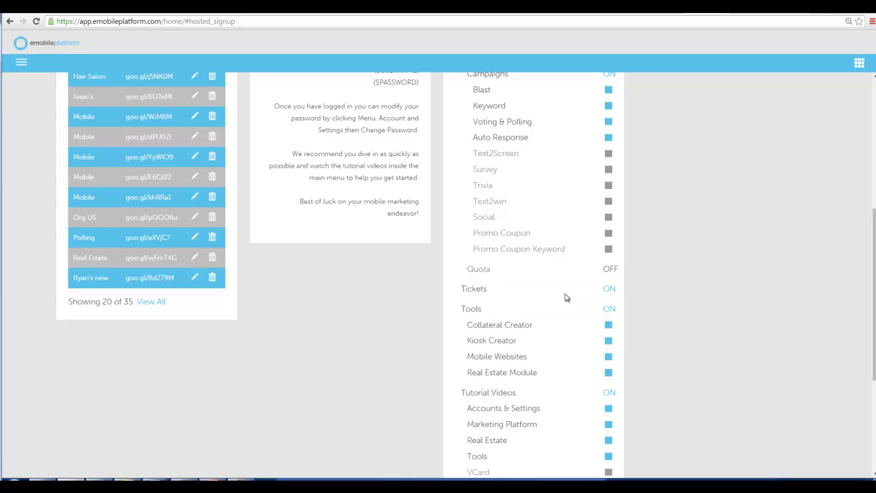
click(608, 290)
Disable the Real Estate Module under Tools while keeping Collateral Creator enabled
scroll(518, 317, down, 3)
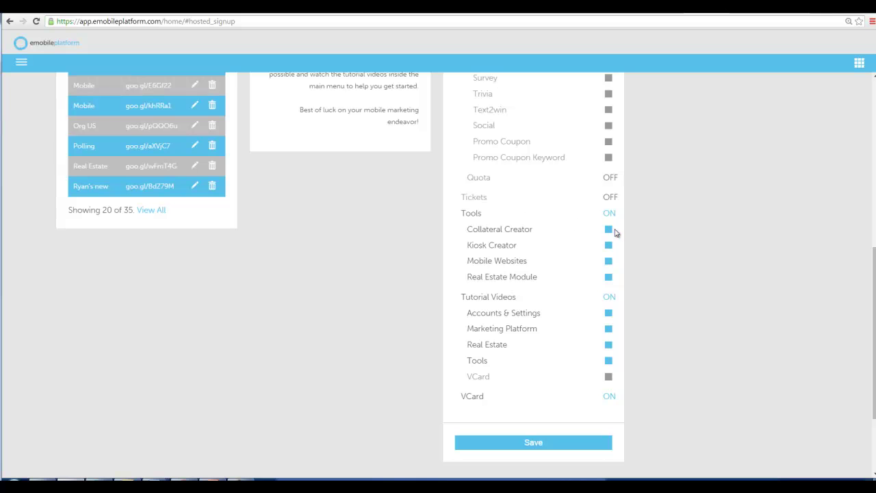
click(609, 229)
click(609, 276)
click(608, 230)
Disable the Real Estate tutorial videos, turn off VCard, and save the signup plan permissions
scroll(543, 248, down, 1)
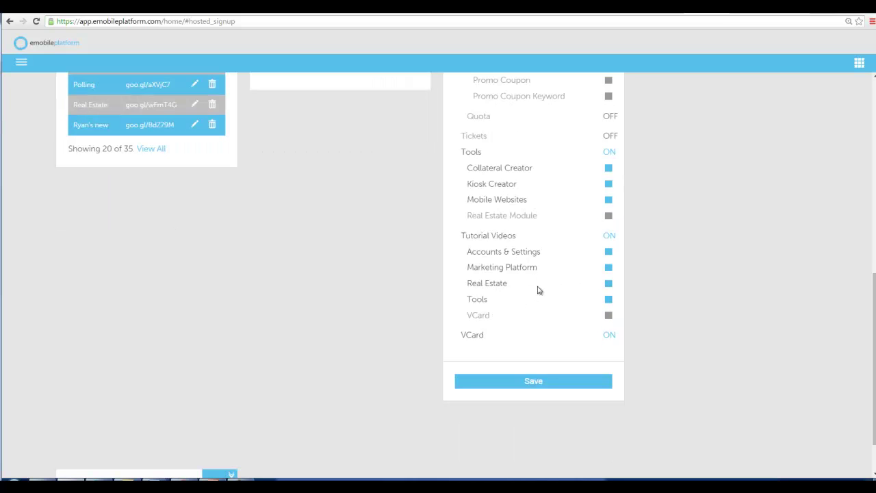
click(608, 283)
click(610, 336)
click(541, 383)
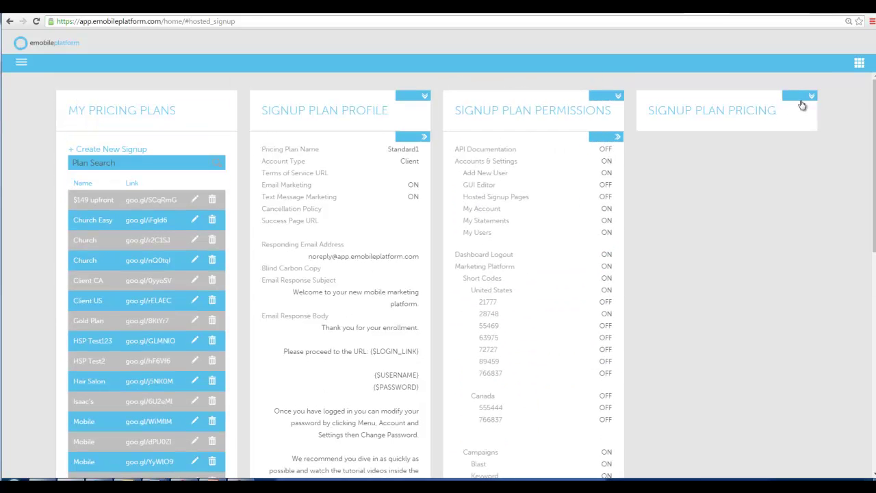
Open the signup plan pricing for editing and set the setup fee to 150 and the base cost to 49
click(802, 98)
click(804, 138)
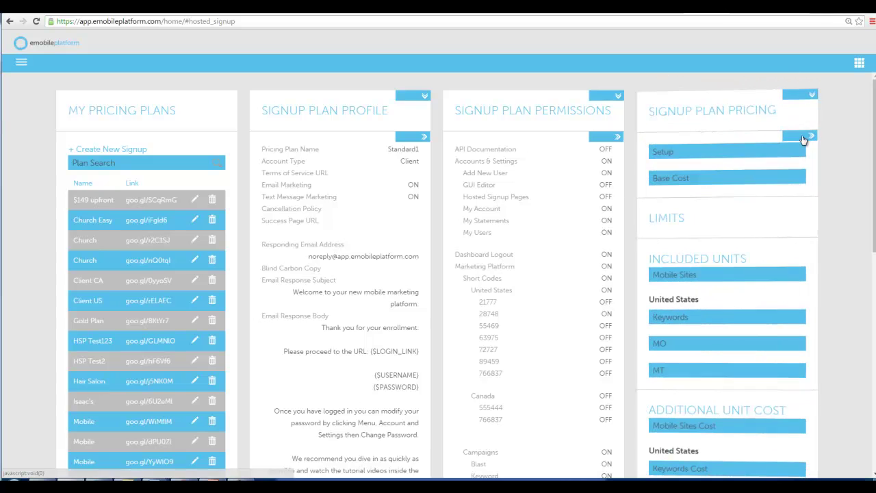
click(703, 150)
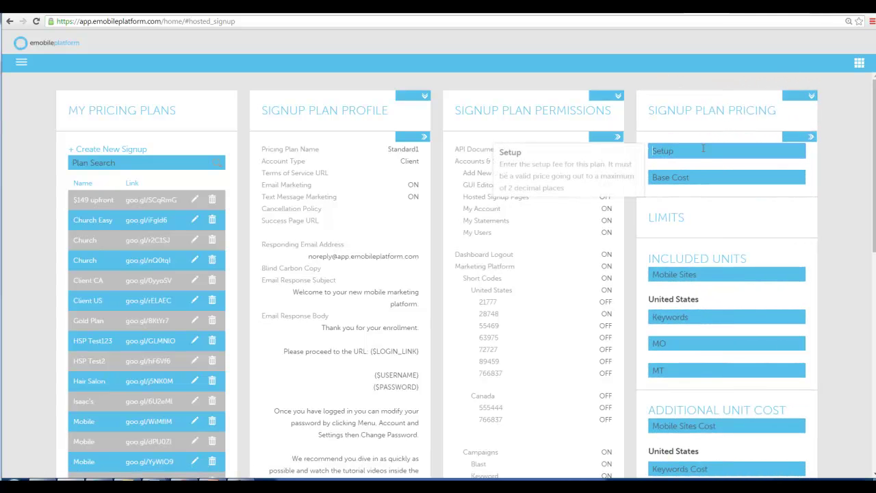
text(150)
key(Tab)
text(49)
key(Tab)
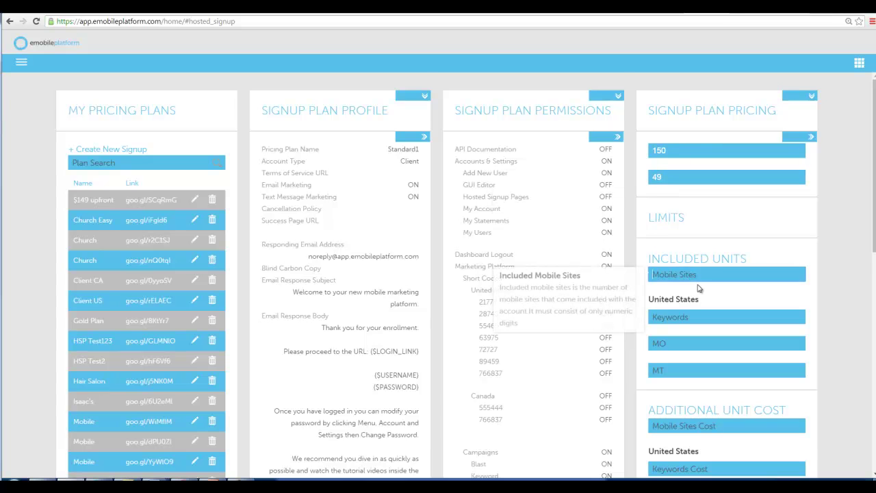
scroll(701, 288, down, 3)
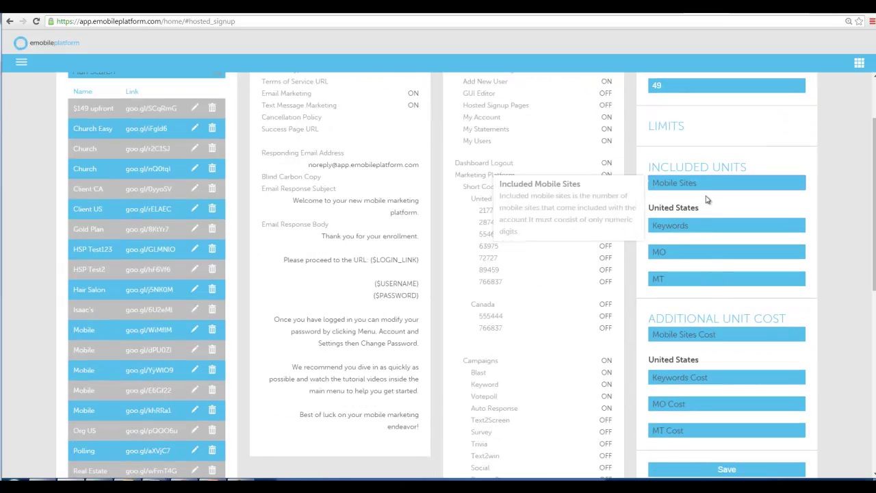
Set the plan's included units to 1 mobile site, 5 United States keywords and 500 MTs
text(1)
key(Tab)
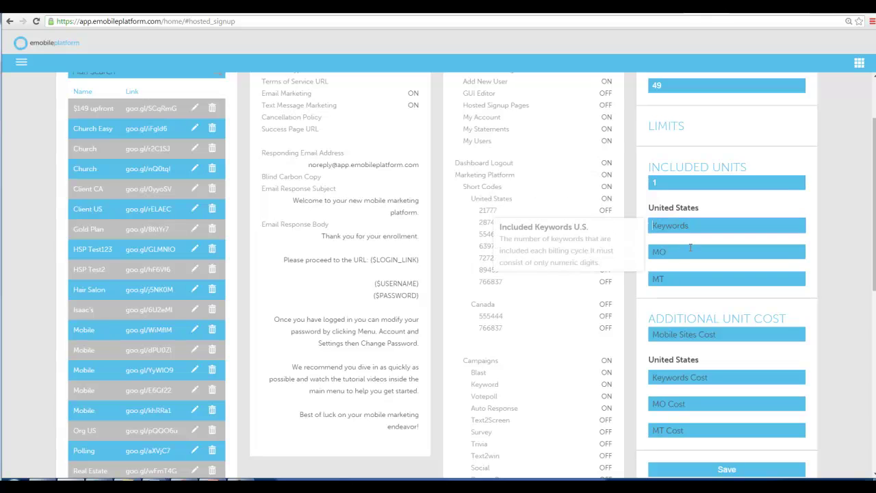
text(5)
key(Tab)
key(Tab)
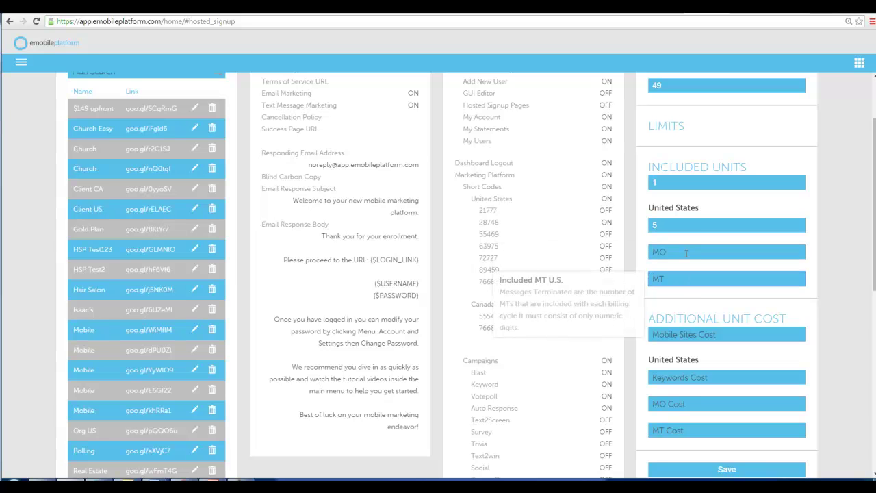
text(500)
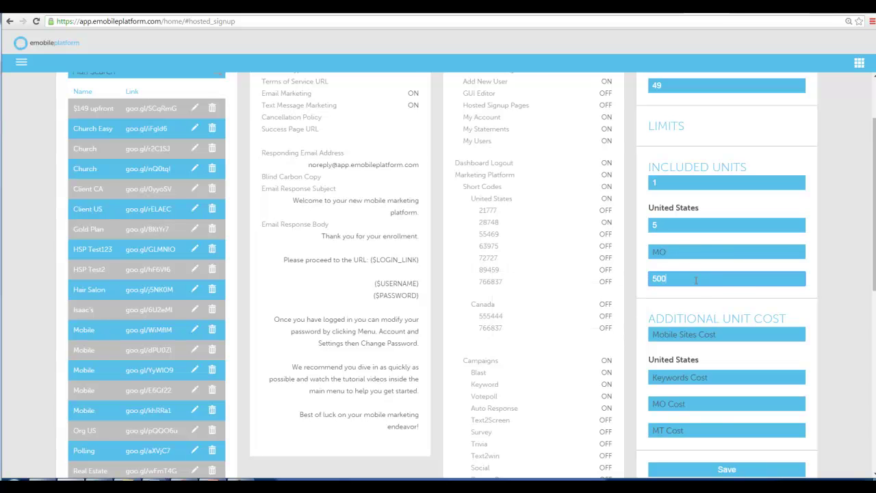
Set the additional unit costs to 15 per mobile site, 10 per keyword and .03 per MT, and save the pricing
scroll(697, 294, down, 1)
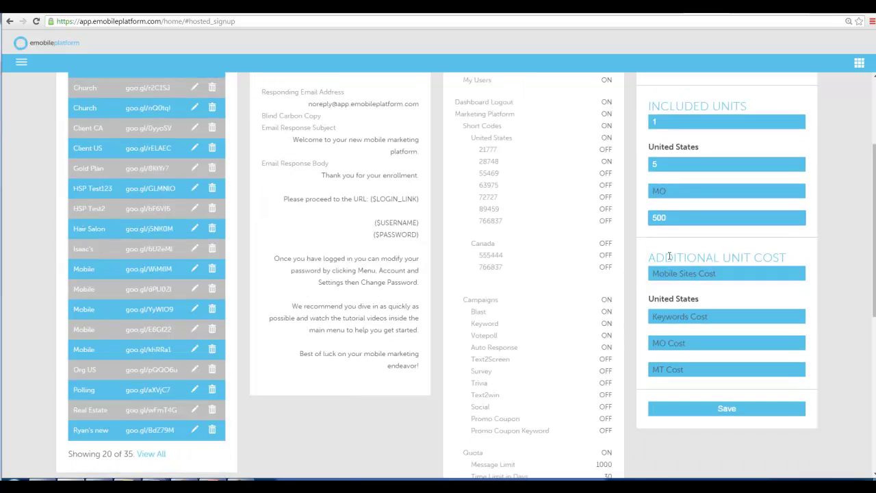
click(705, 244)
text(15)
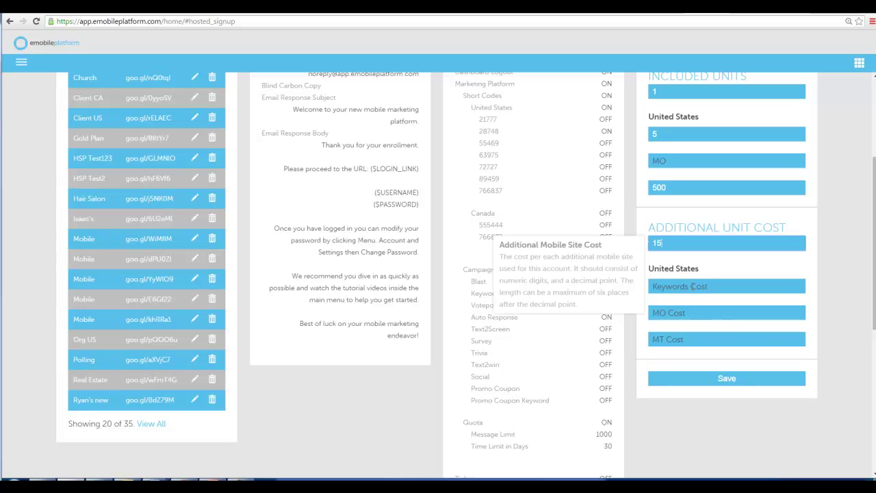
click(693, 286)
text(10)
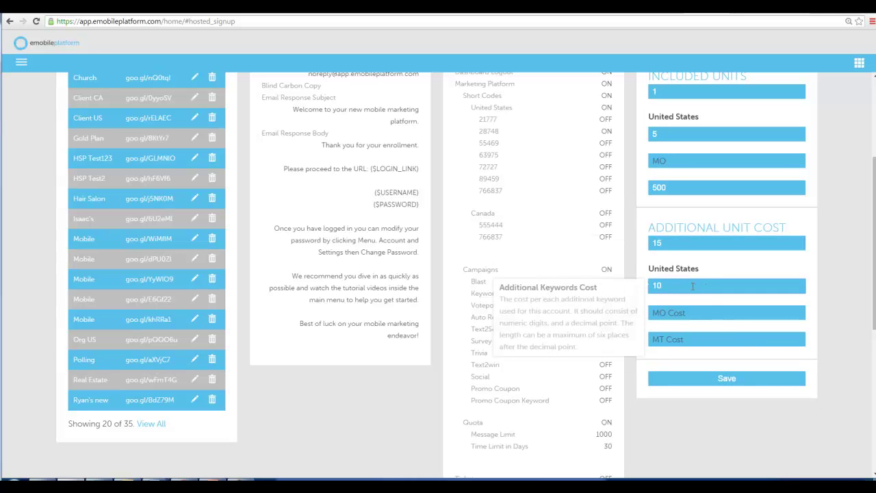
click(670, 337)
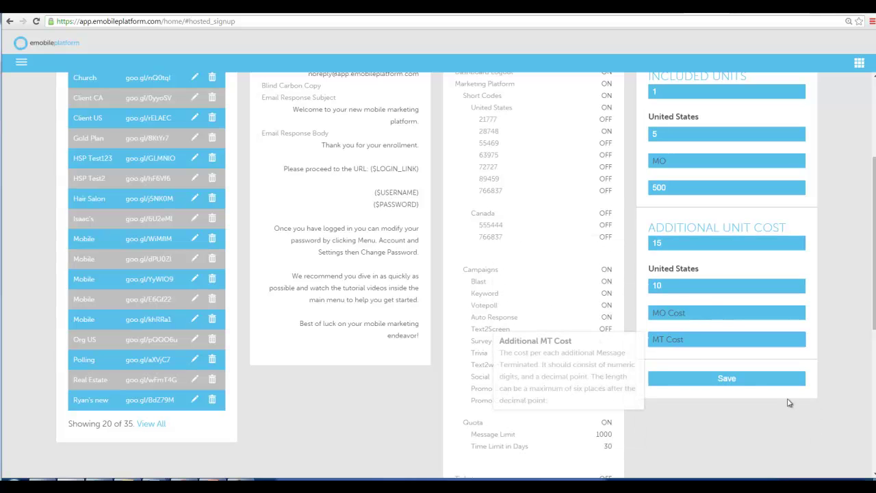
text(.03)
click(683, 312)
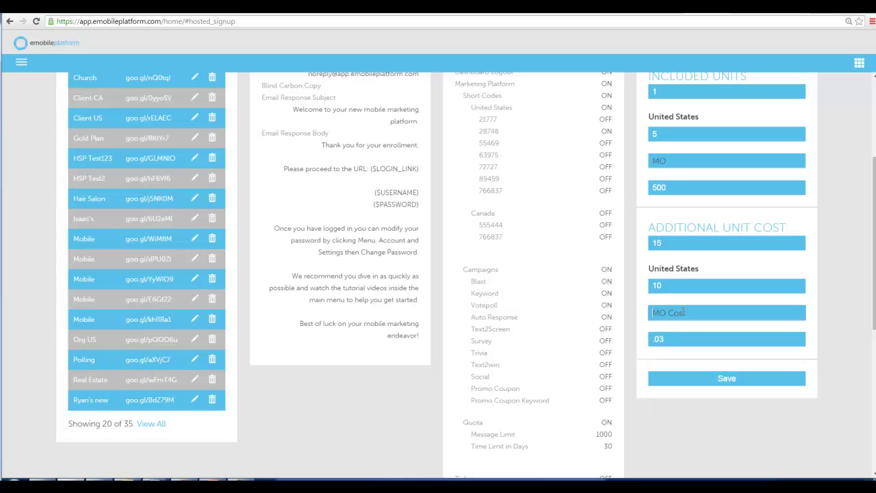
click(724, 381)
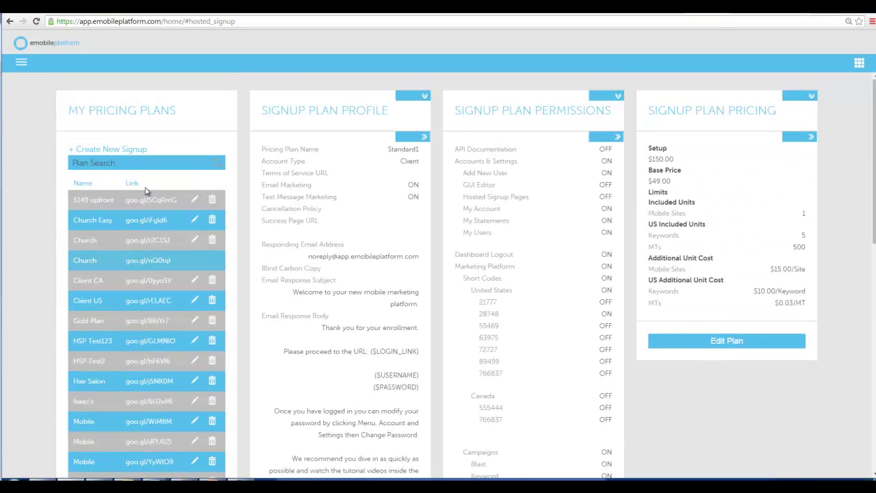
Search the pricing plans for "standard" and display the shortened URL of the Standard1 plan
click(131, 162)
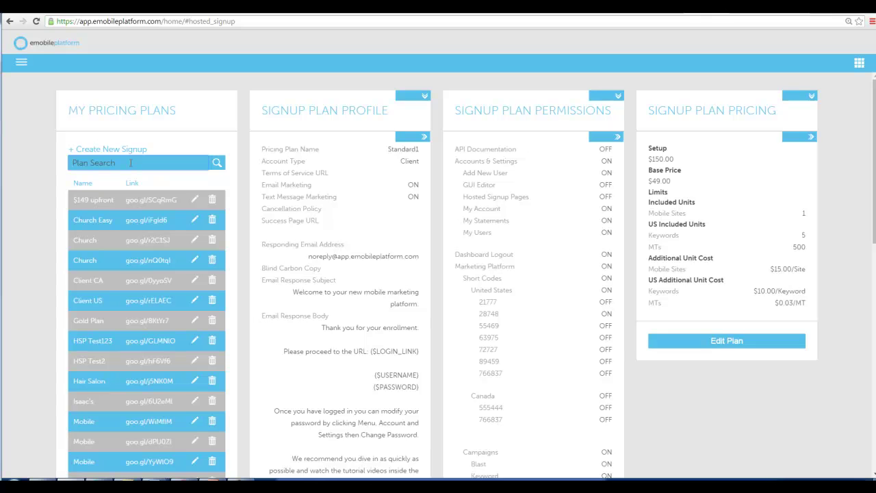
text(standard)
key(Return)
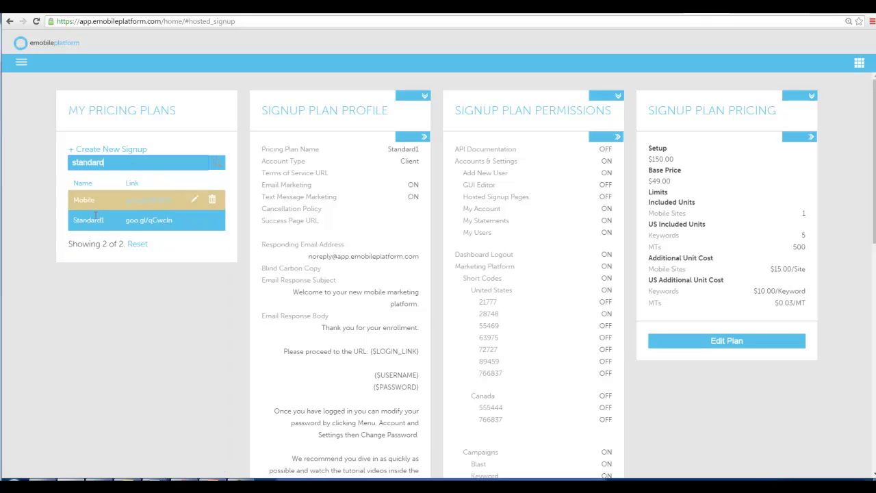
click(163, 224)
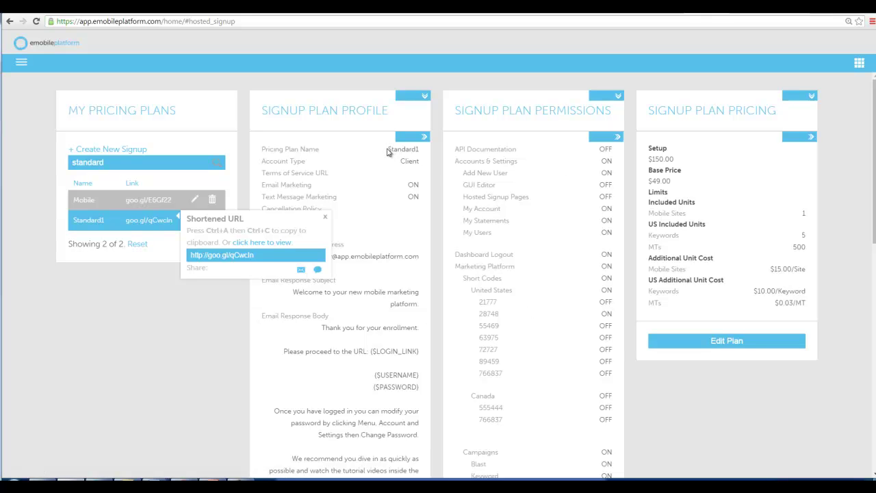
Highlight the pricing plan name Standard1 in the signup plan profile
drag(388, 151, 419, 150)
click(419, 150)
double_click(419, 150)
click(421, 149)
double_click(421, 149)
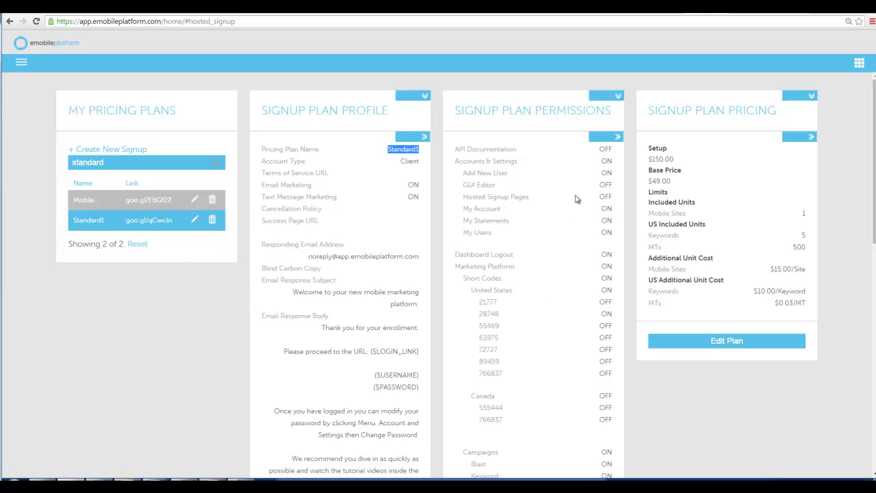
Reopen the Standard1 plan's shortened URL and select the whole link text
click(149, 222)
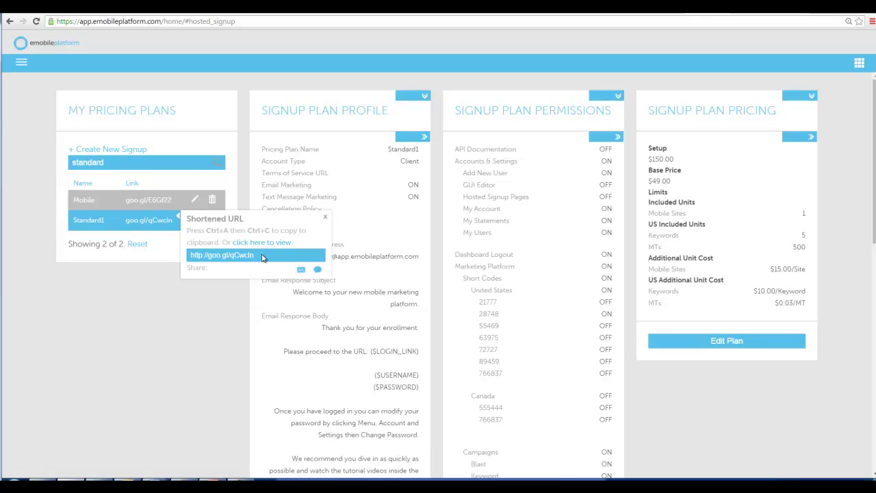
drag(257, 255, 189, 254)
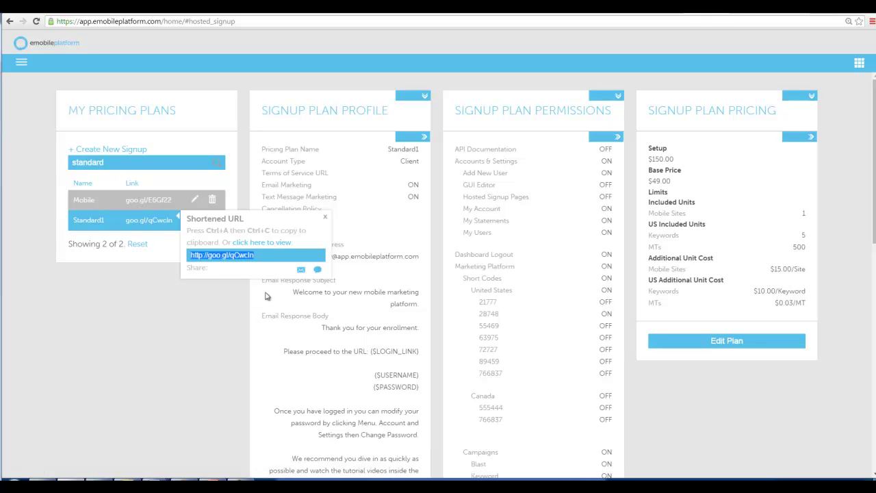
click(219, 257)
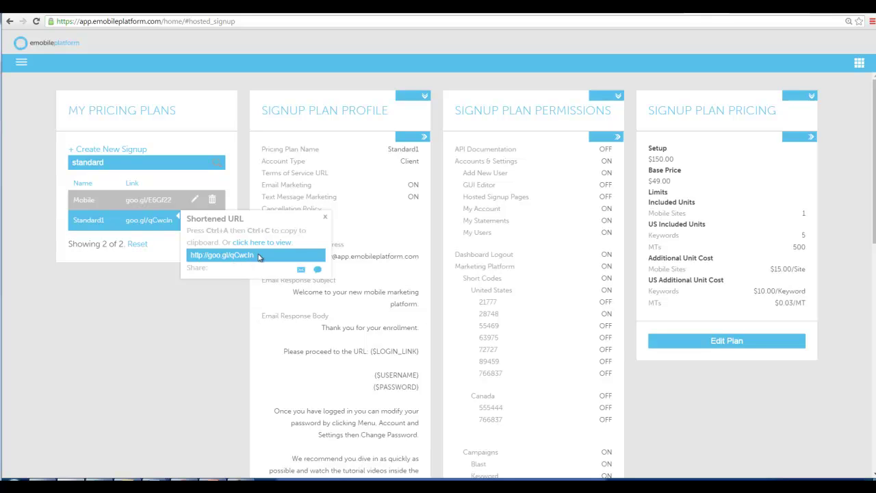
drag(259, 257, 176, 253)
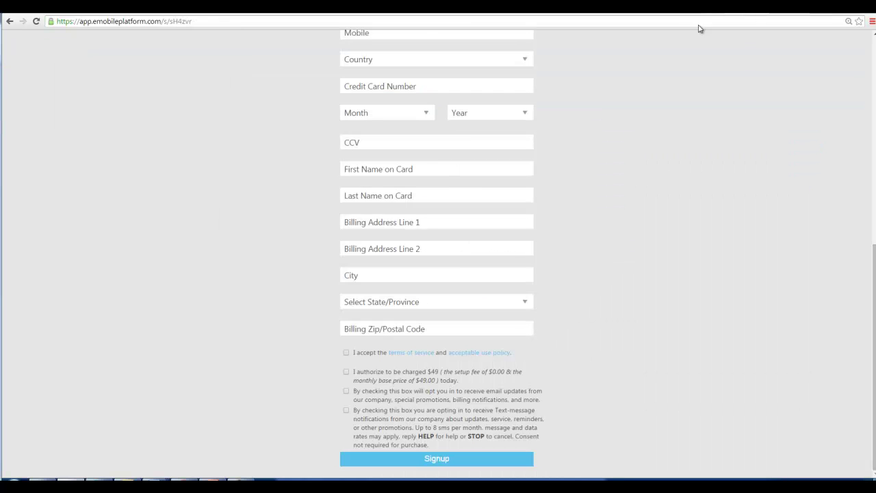
Return from the sample signup form to the pricing plans and copy the Standard1 plan's shortened URL
click(9, 22)
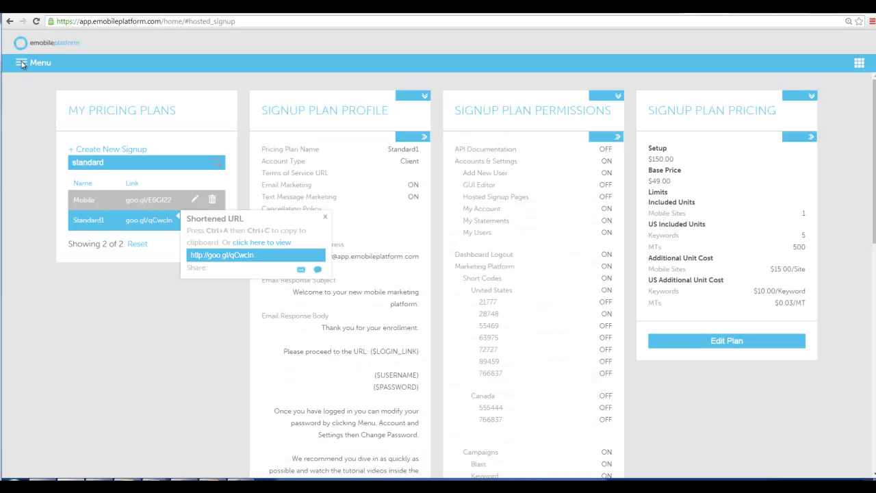
click(23, 65)
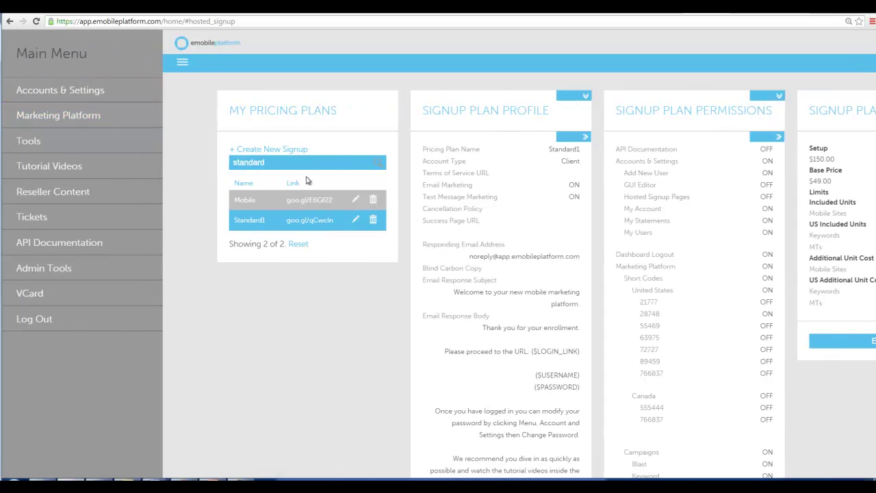
click(312, 221)
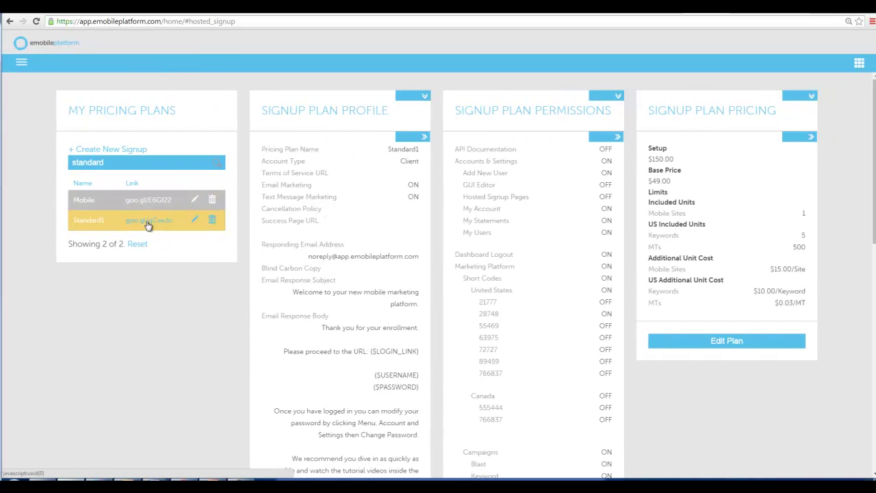
key(ctrl+a)
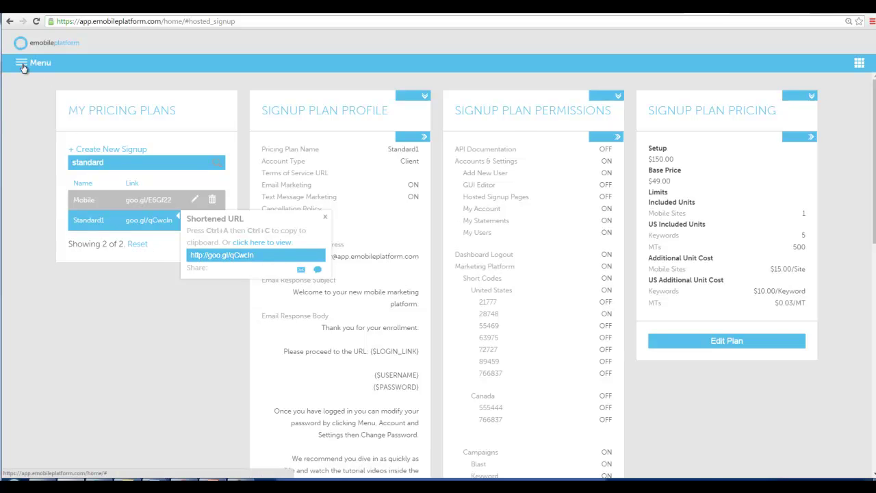
Open the Mobile Websites tool from the main menu's Tools section
click(21, 62)
click(50, 142)
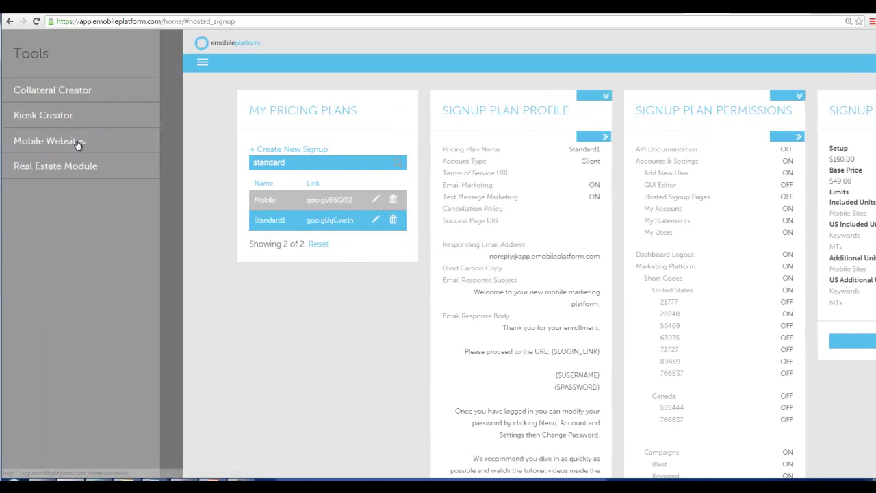
click(59, 141)
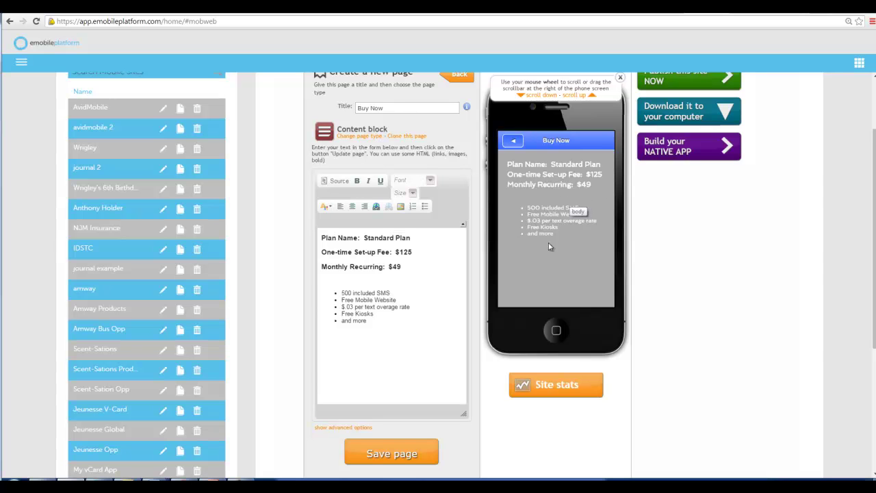
Start inserting an image below the bullet list on the Buy Now page and choose buy now.jpg as the upload file
click(347, 369)
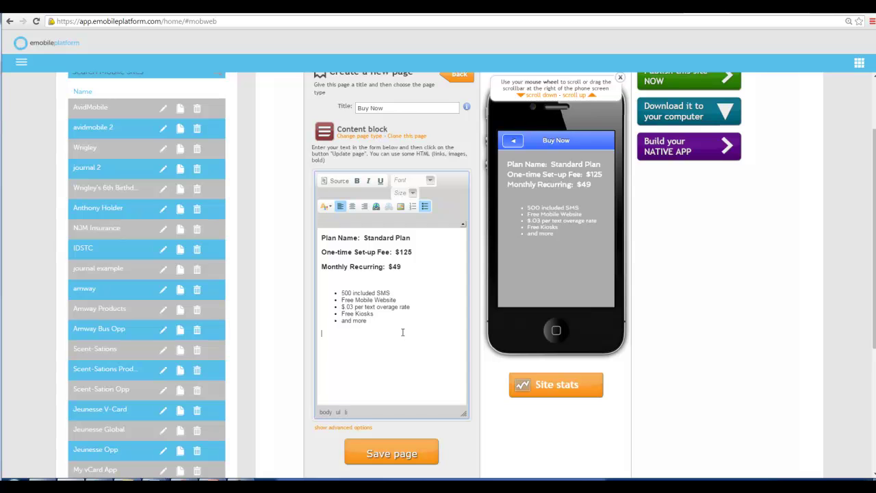
click(403, 331)
click(401, 206)
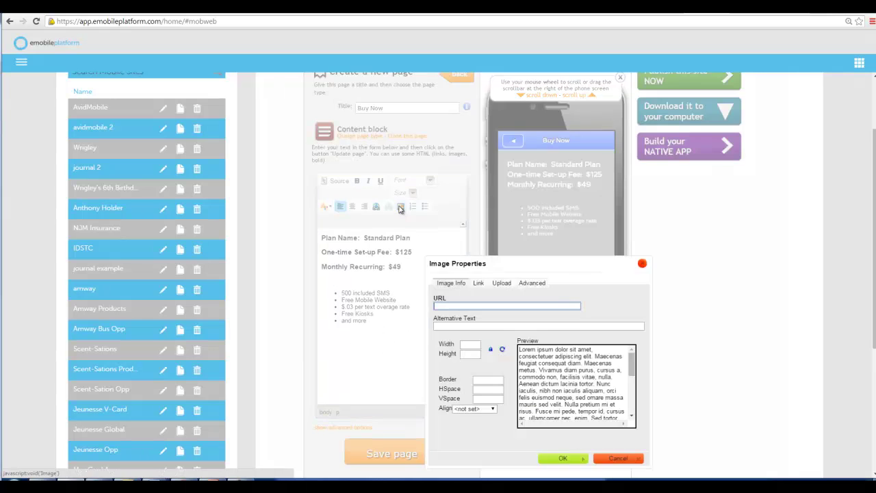
click(504, 284)
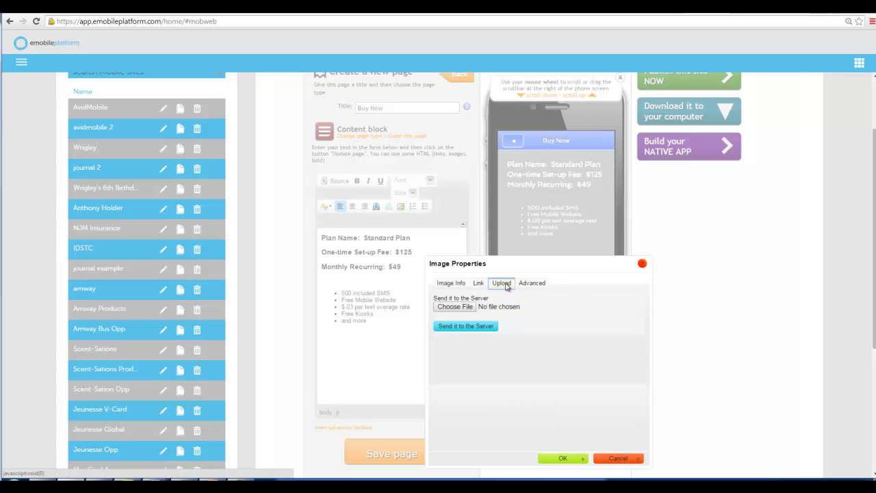
click(455, 306)
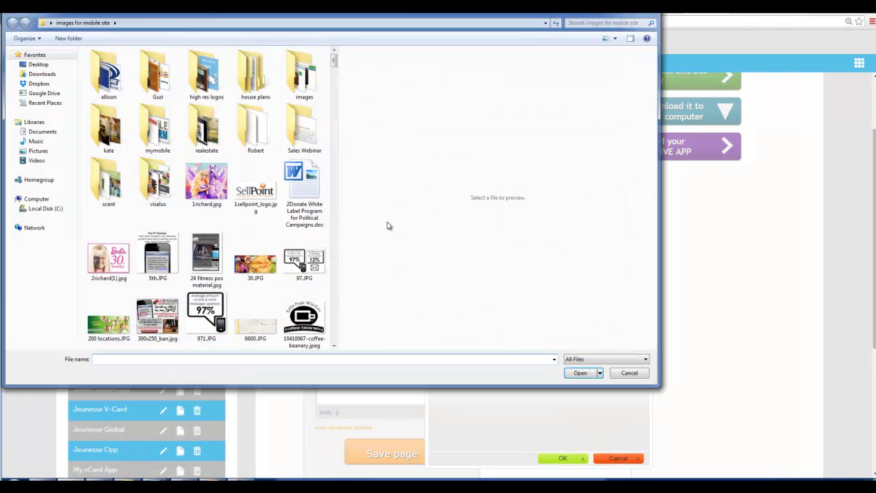
click(592, 22)
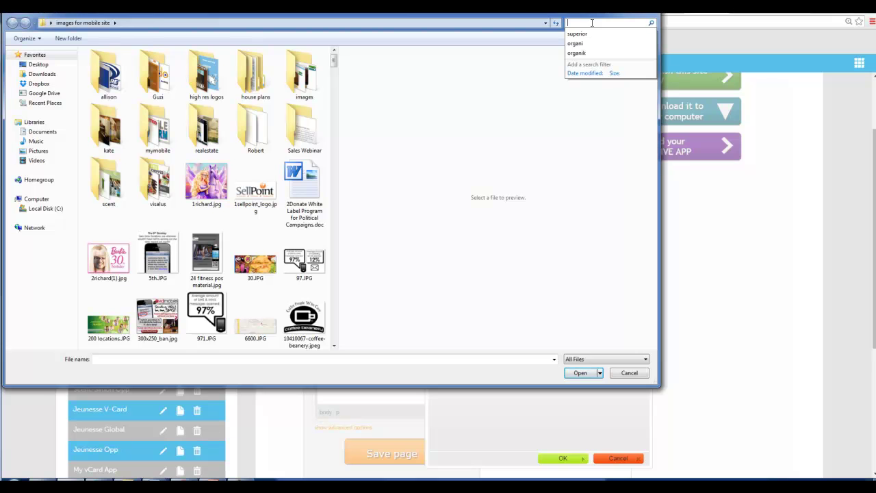
click(107, 78)
click(580, 373)
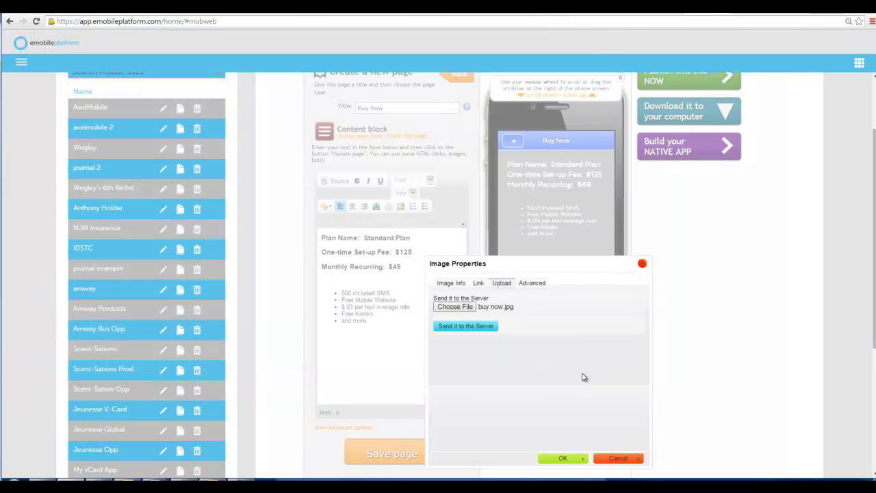
click(481, 285)
click(460, 305)
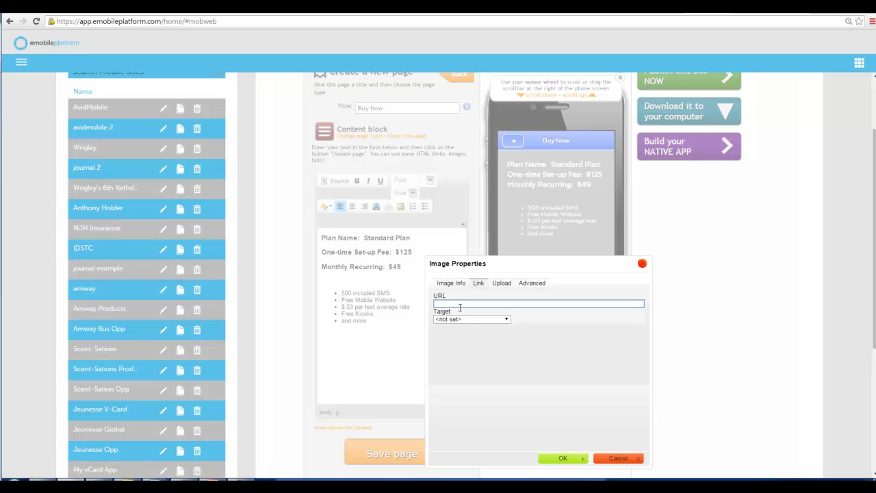
text(http://goo.gl/qCwcIn)
click(563, 458)
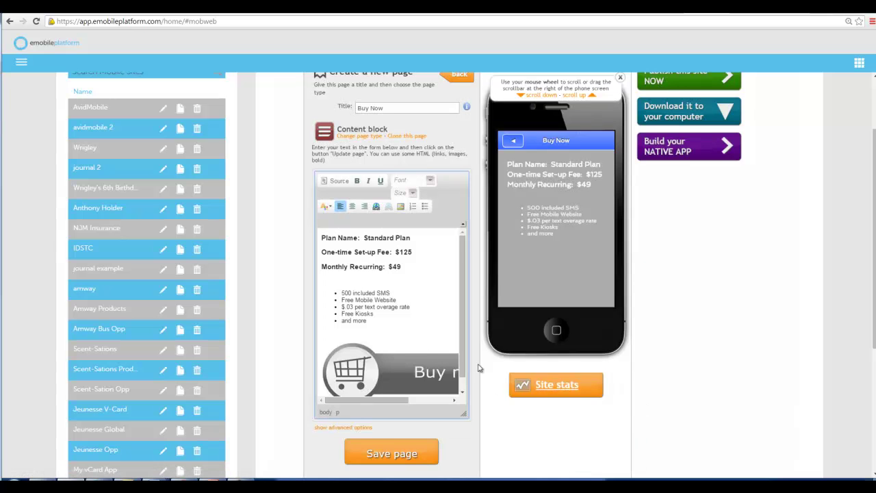
click(398, 451)
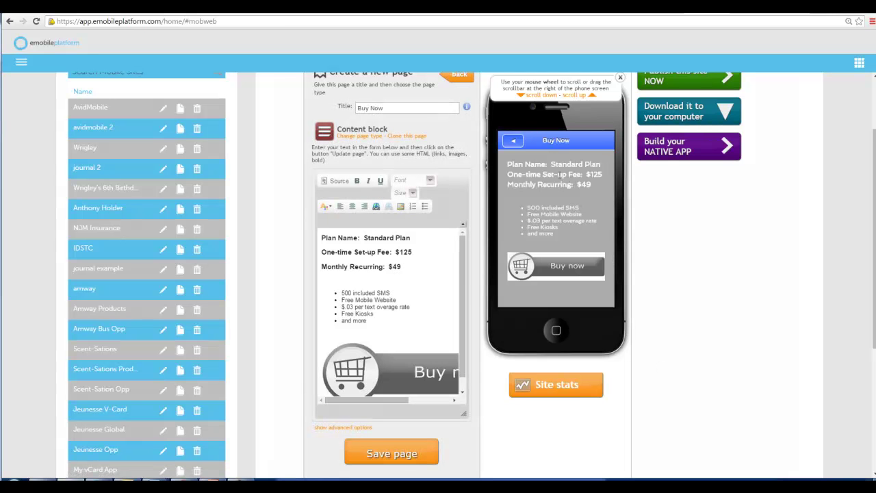
Try the Buy now image in the phone preview, and review the signup form for the mobile coupons site's Standard plan
click(566, 273)
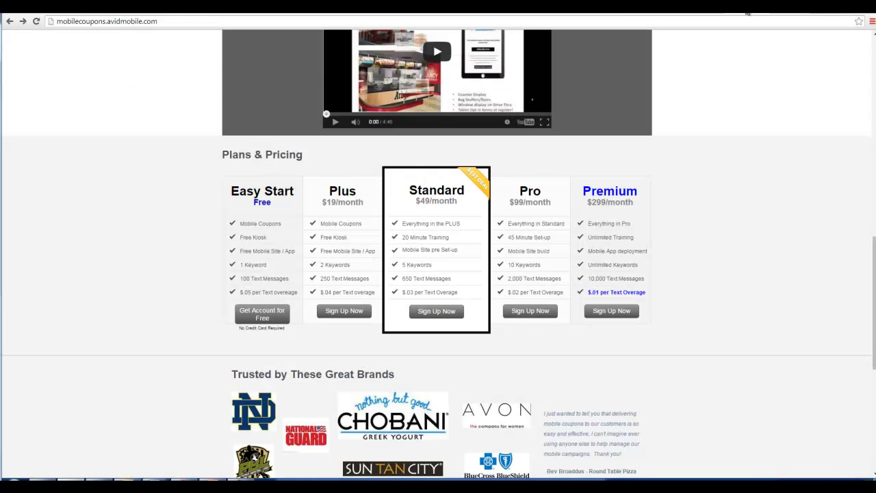
click(438, 311)
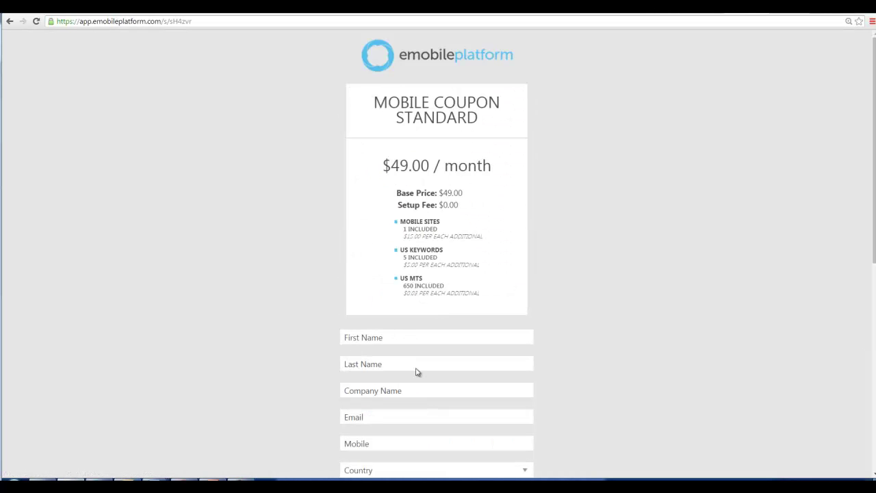
scroll(439, 377, down, 3)
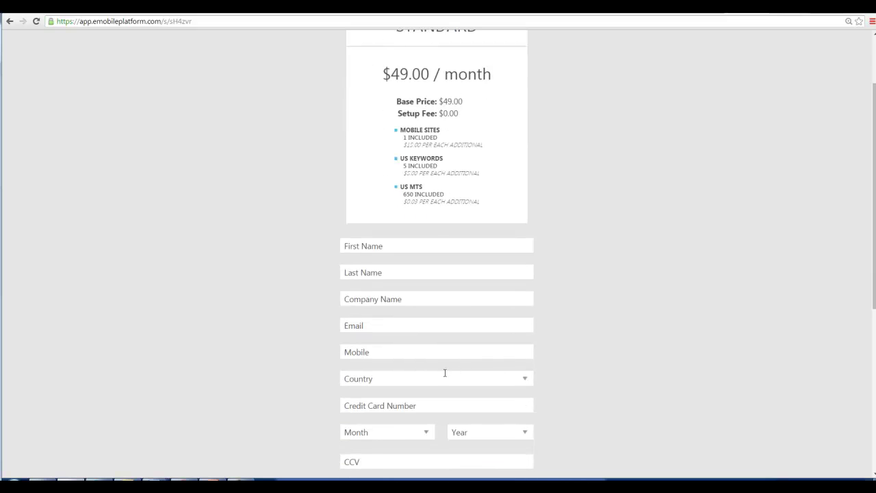
scroll(444, 373, up, 3)
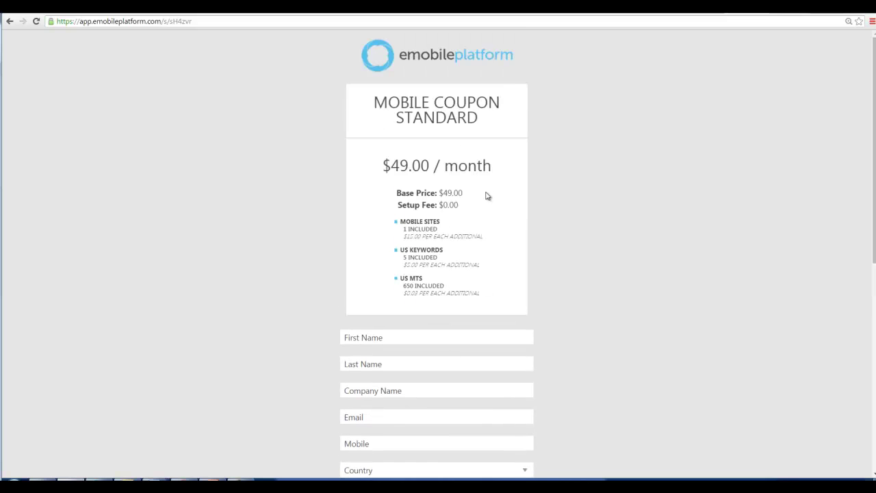